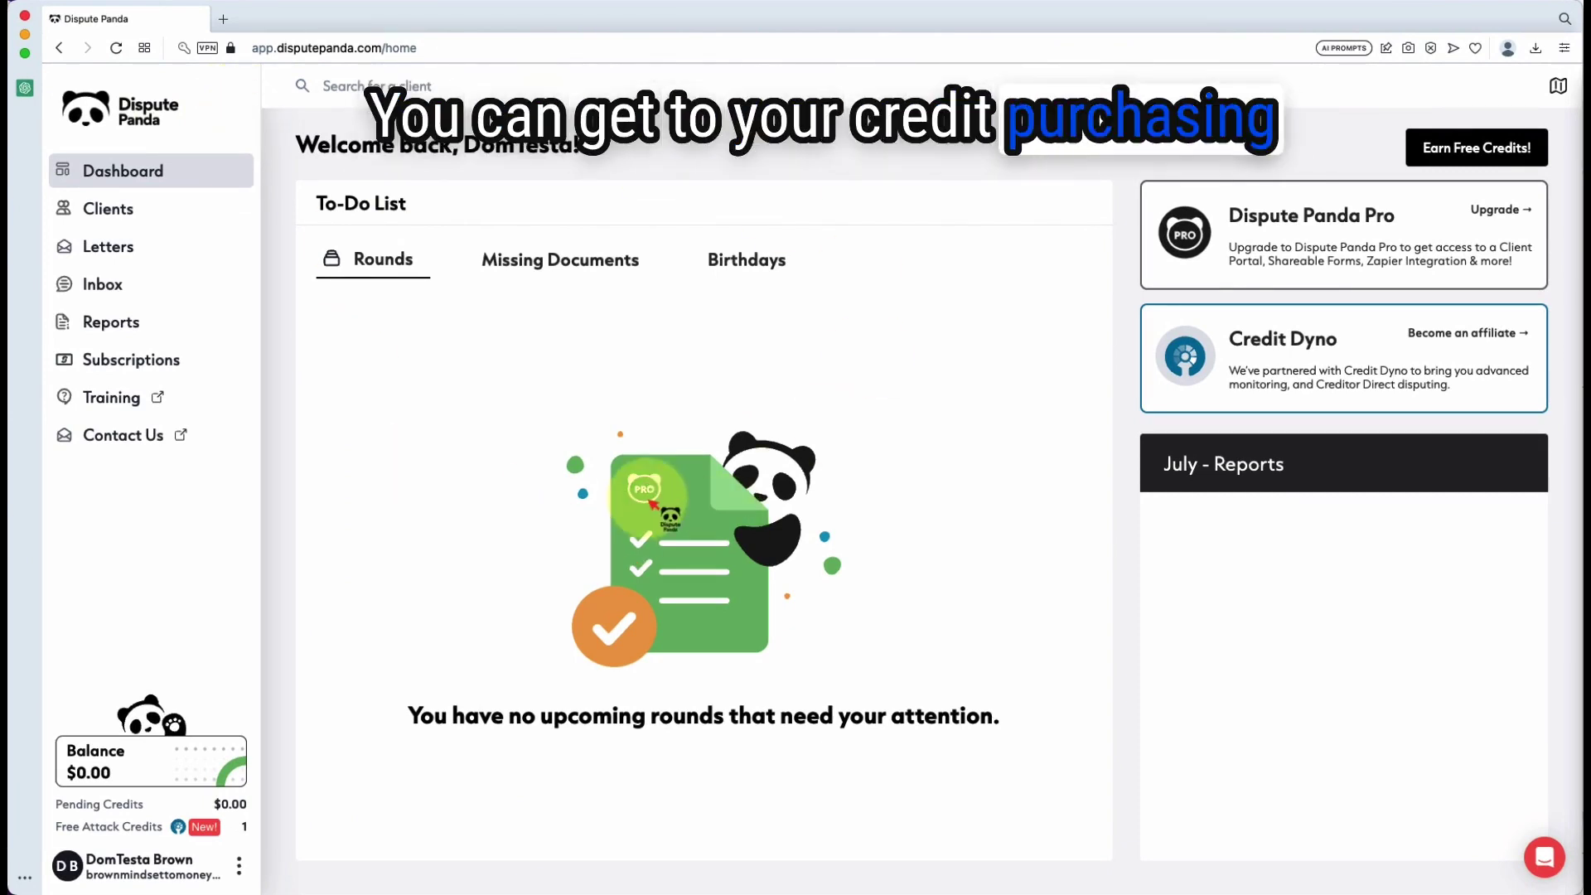
Visit the Billing, Dashboard, Clients, Letters and Inbox pages from the sidebar
left_click(163, 747)
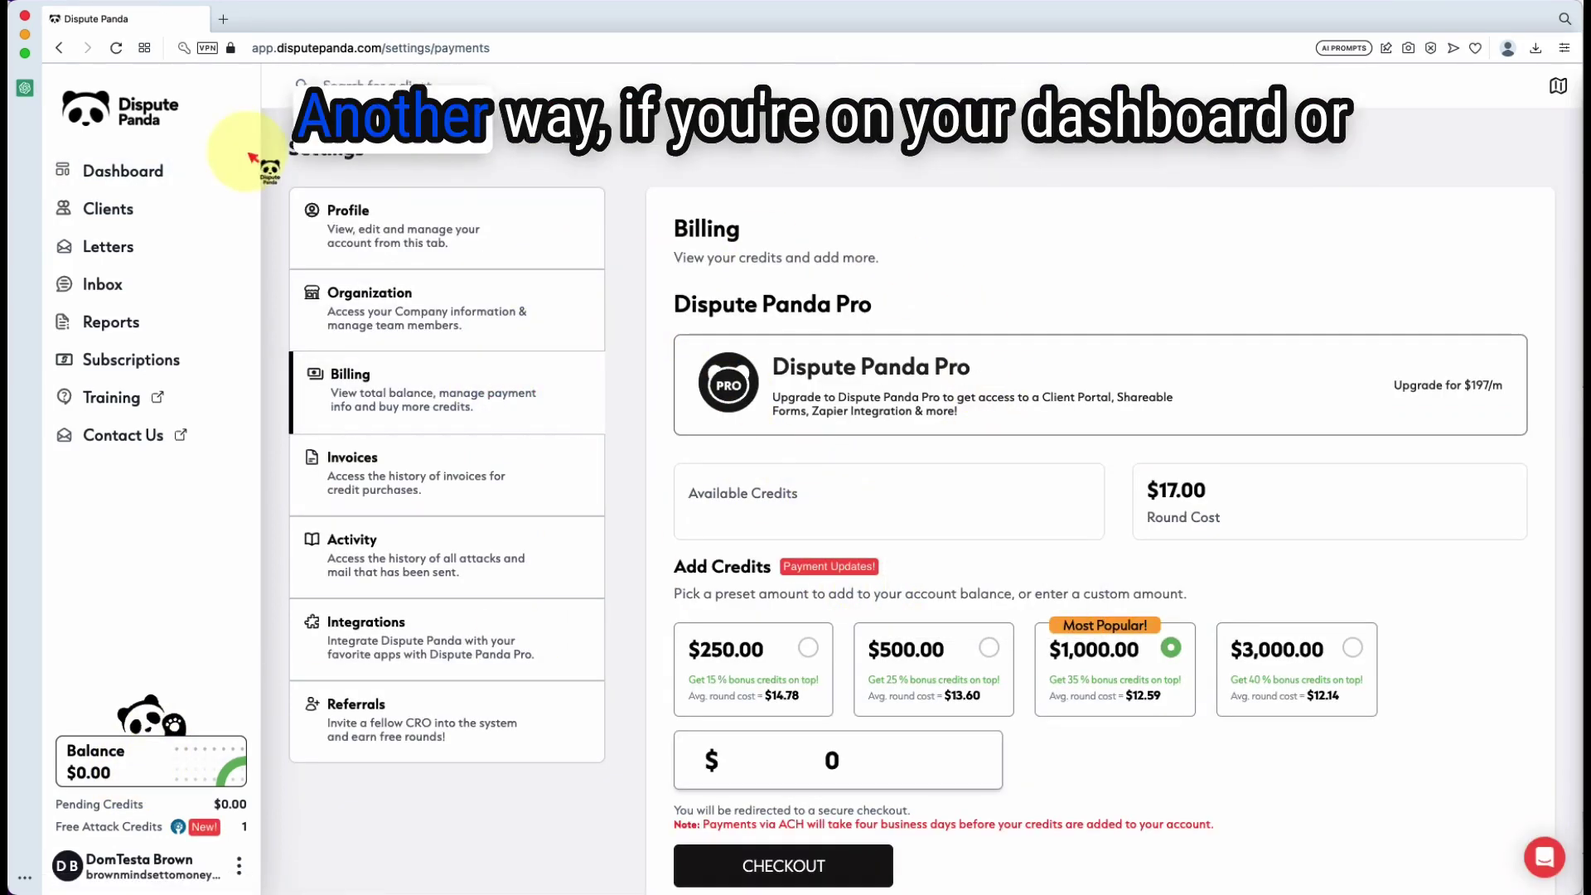
left_click(143, 174)
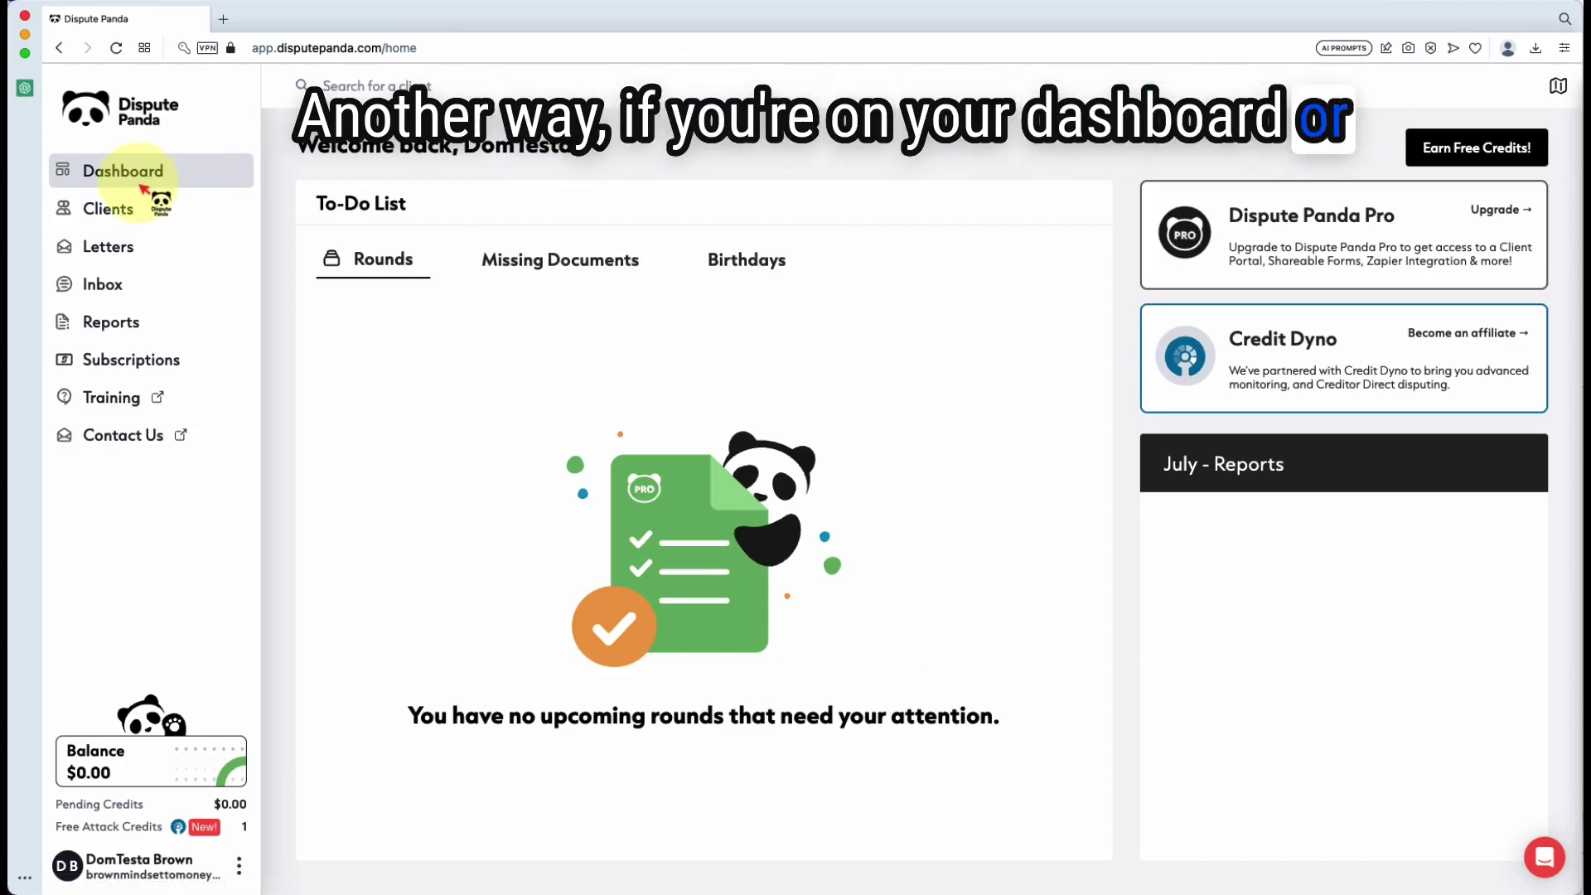
left_click(148, 208)
left_click(126, 247)
left_click(125, 286)
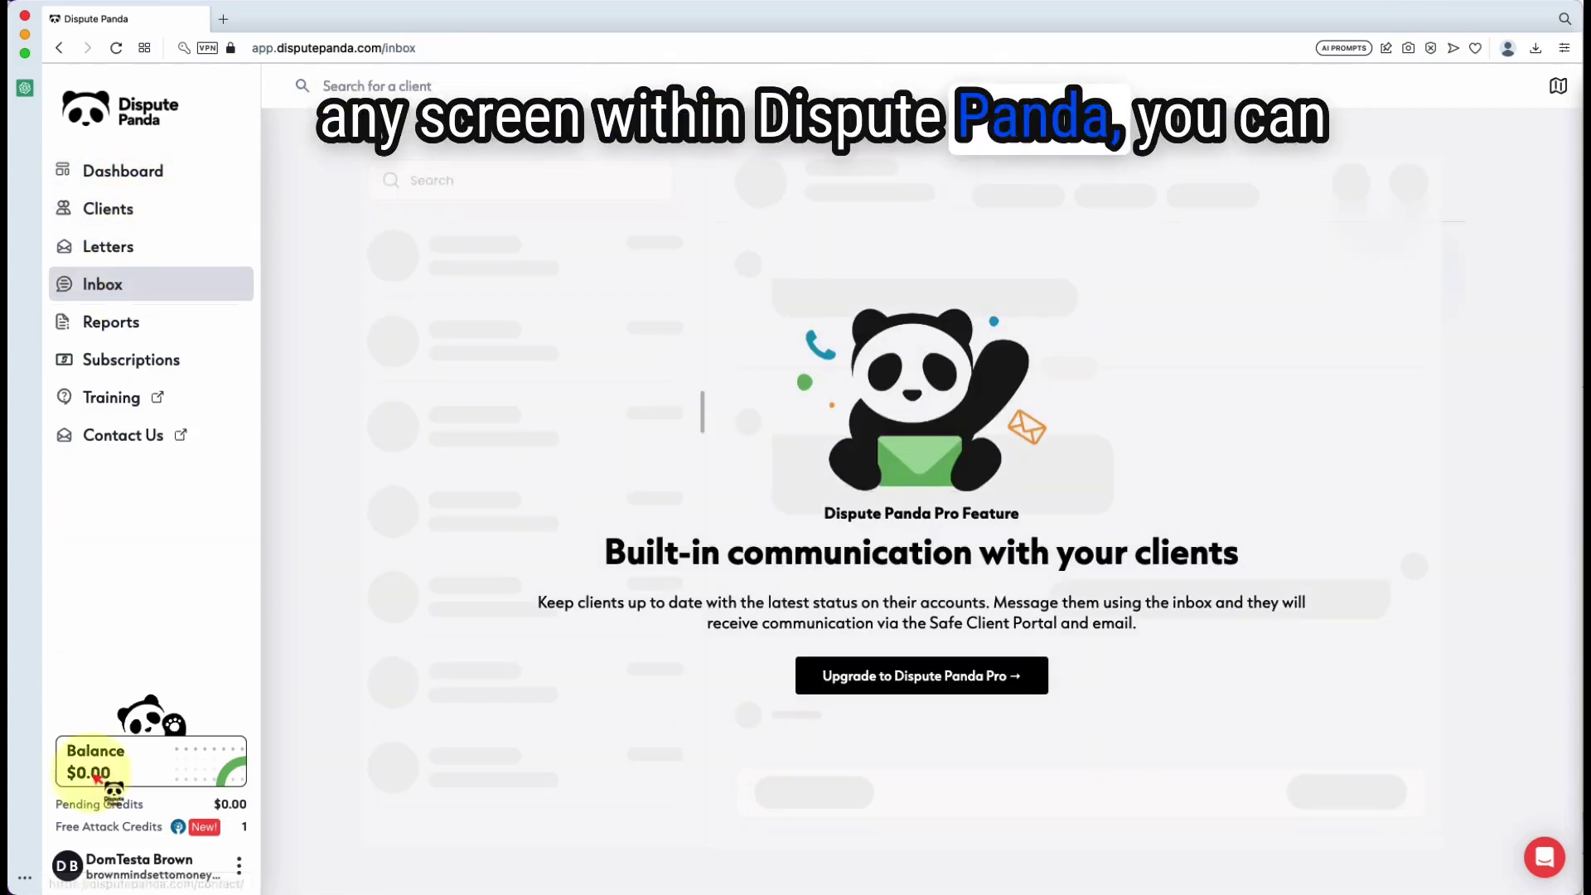
Open Profile settings, then Billing, from the account menu, returning to the Dashboard in between
left_click(239, 867)
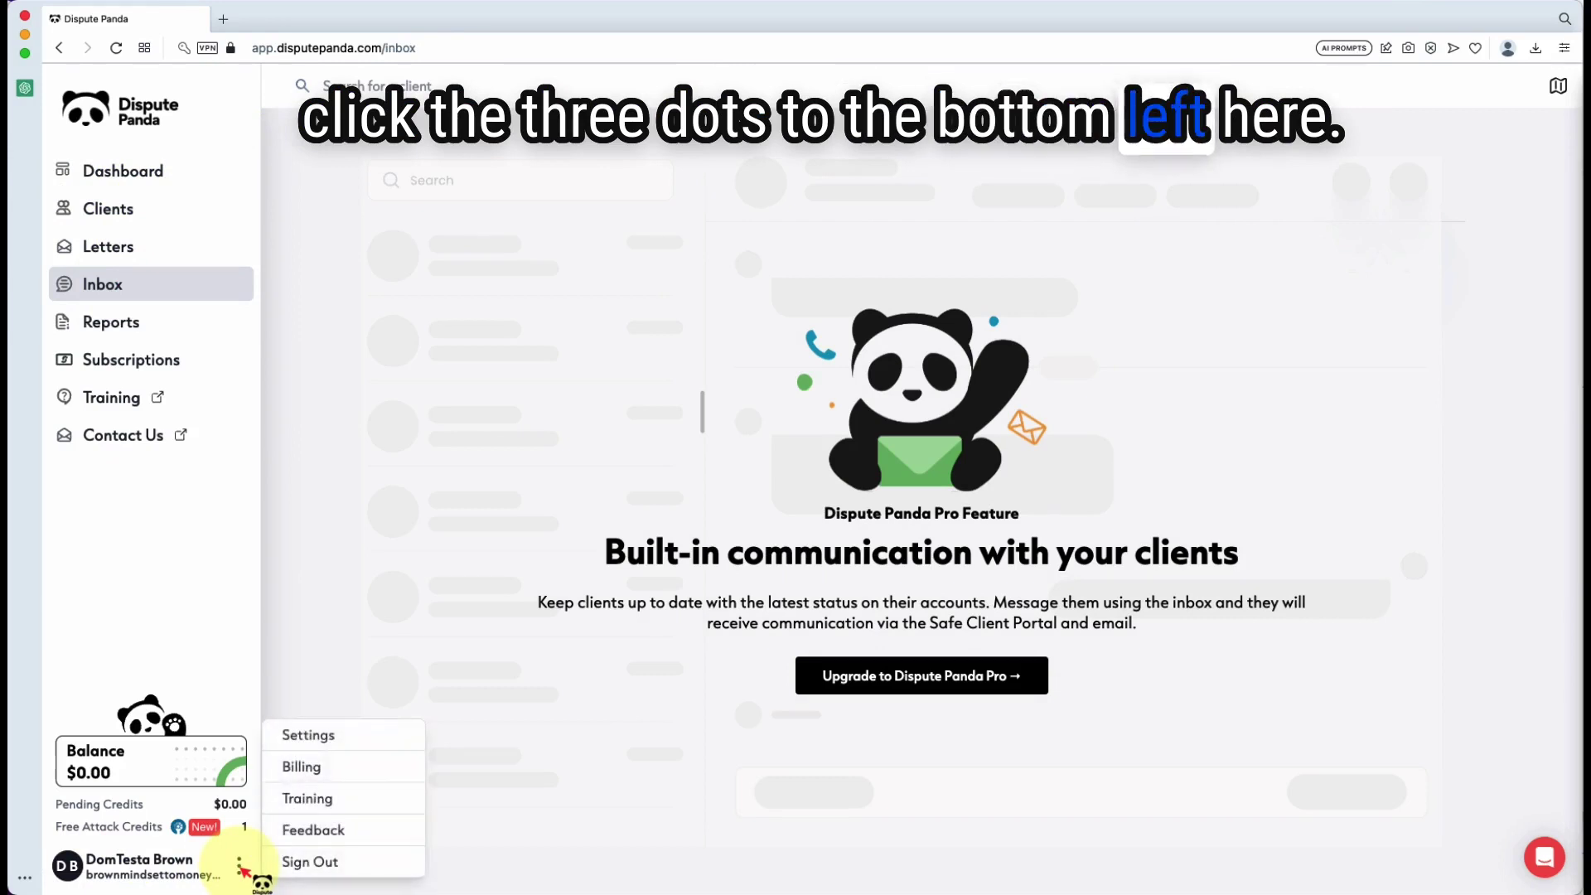
left_click(311, 739)
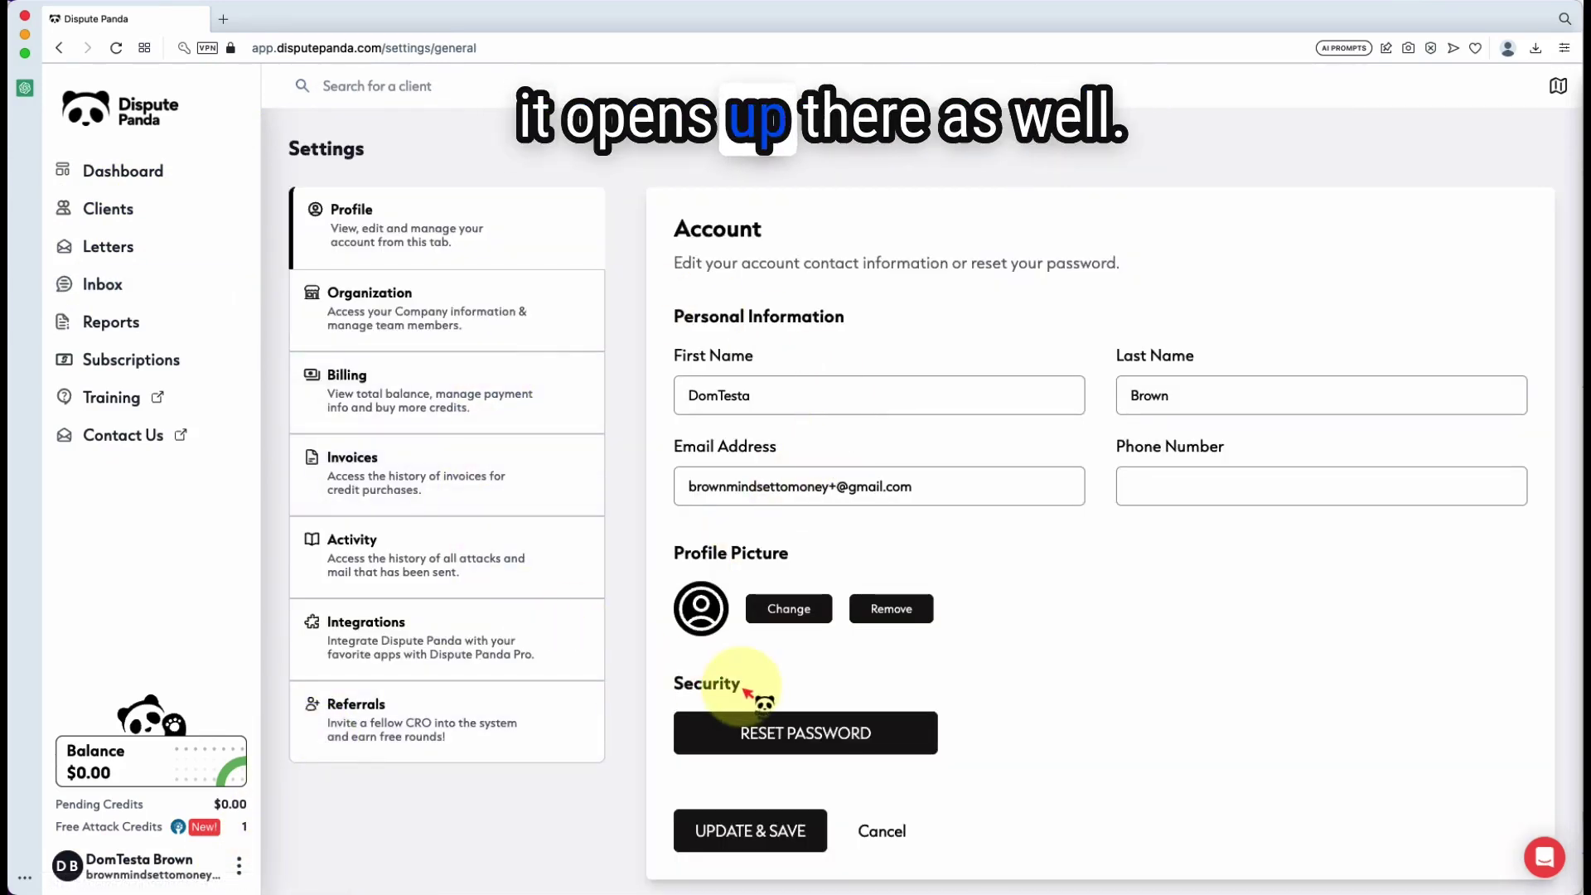
left_click(123, 170)
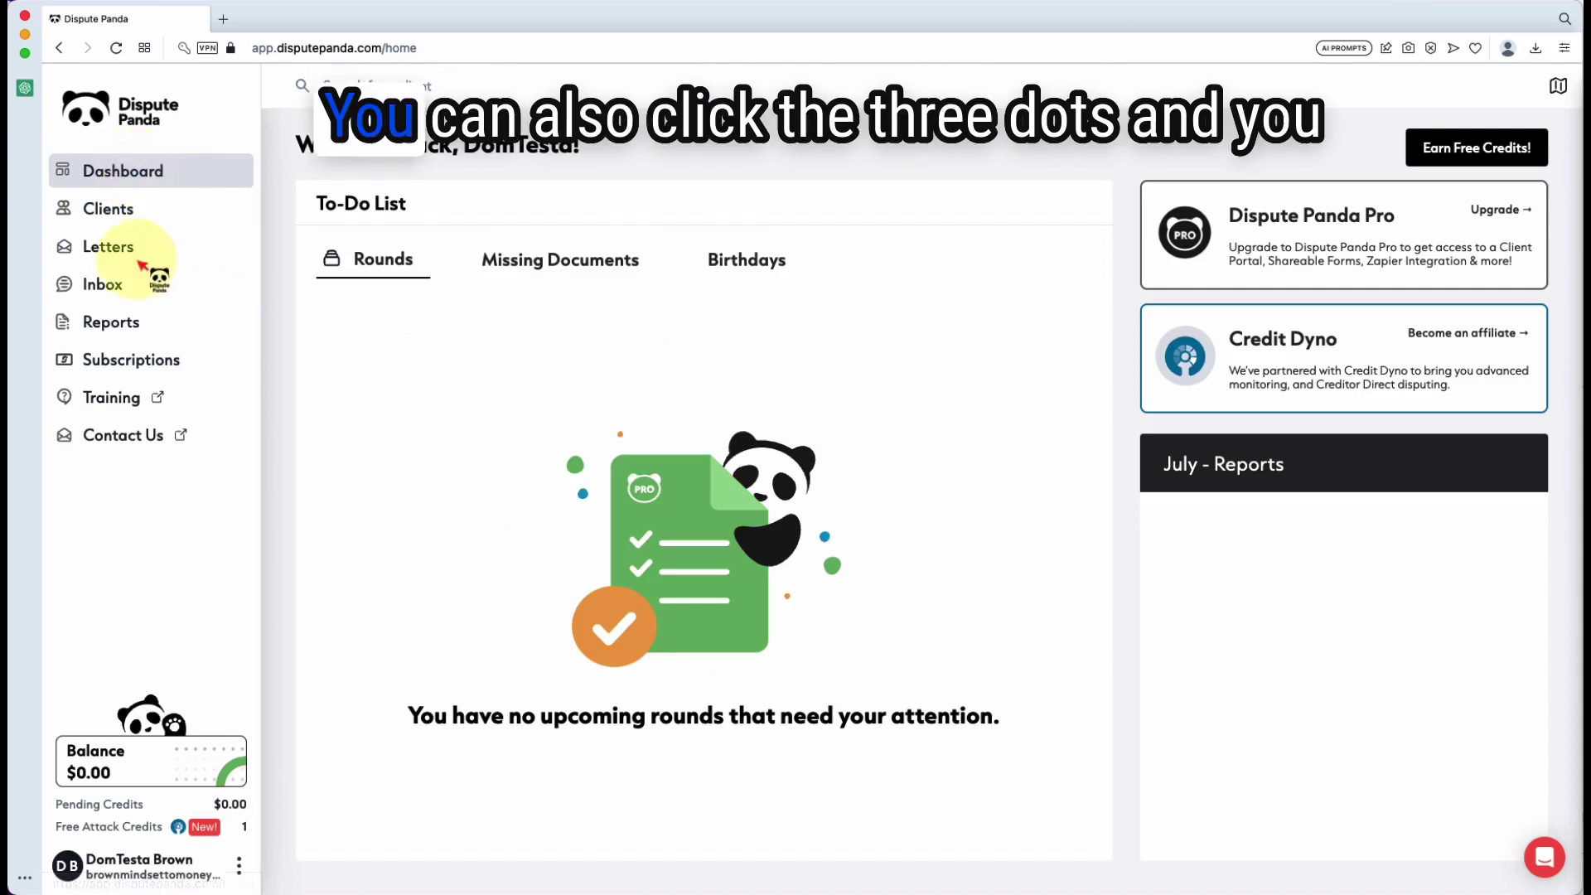
left_click(239, 865)
left_click(305, 764)
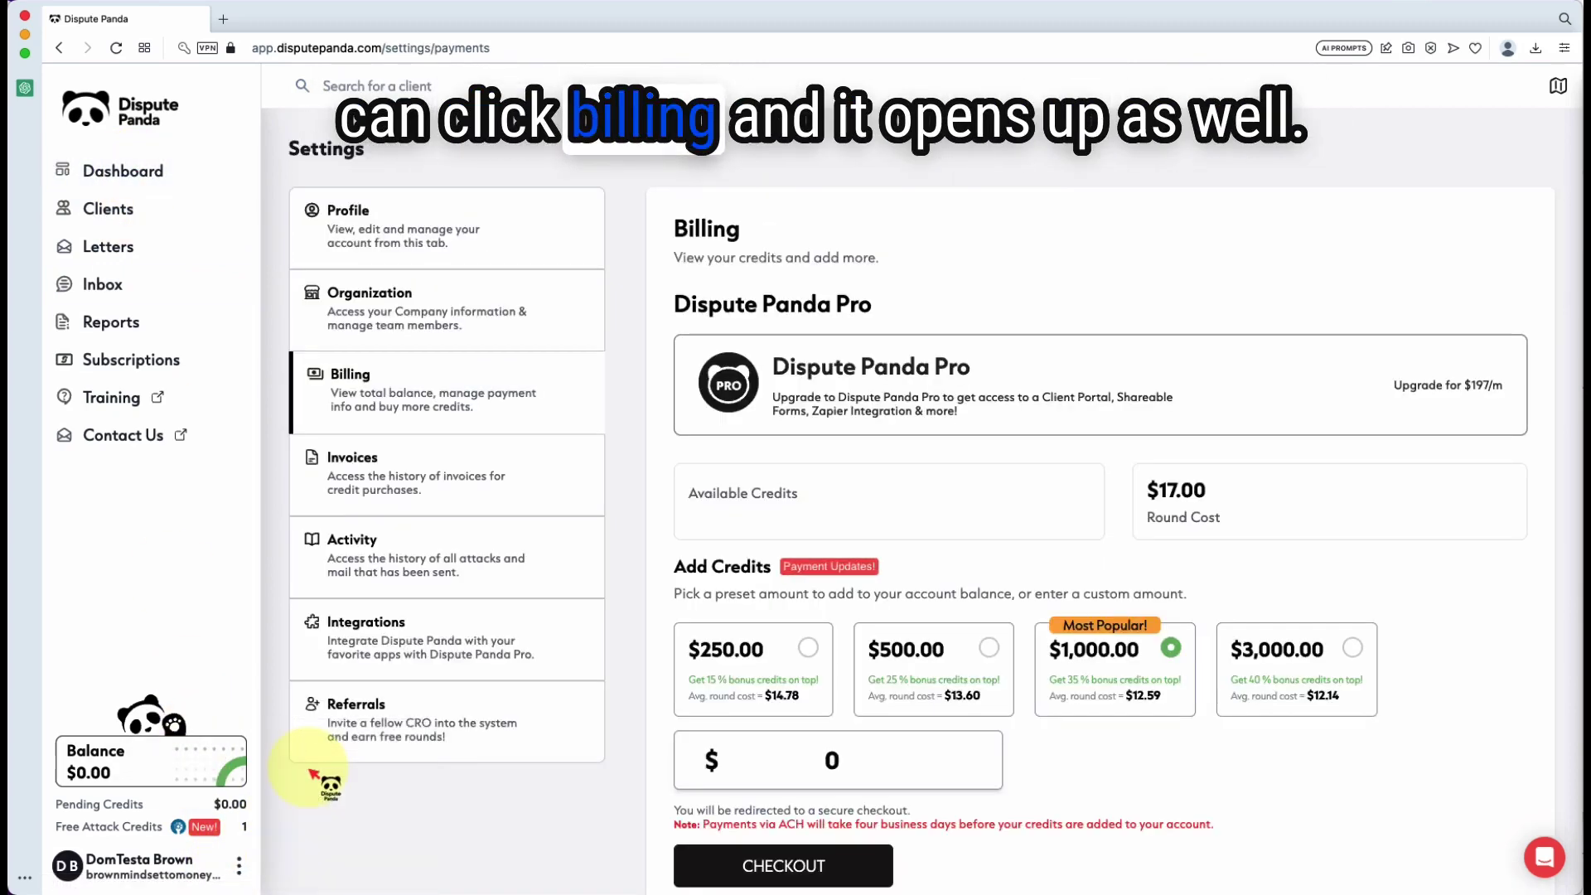
left_click(239, 865)
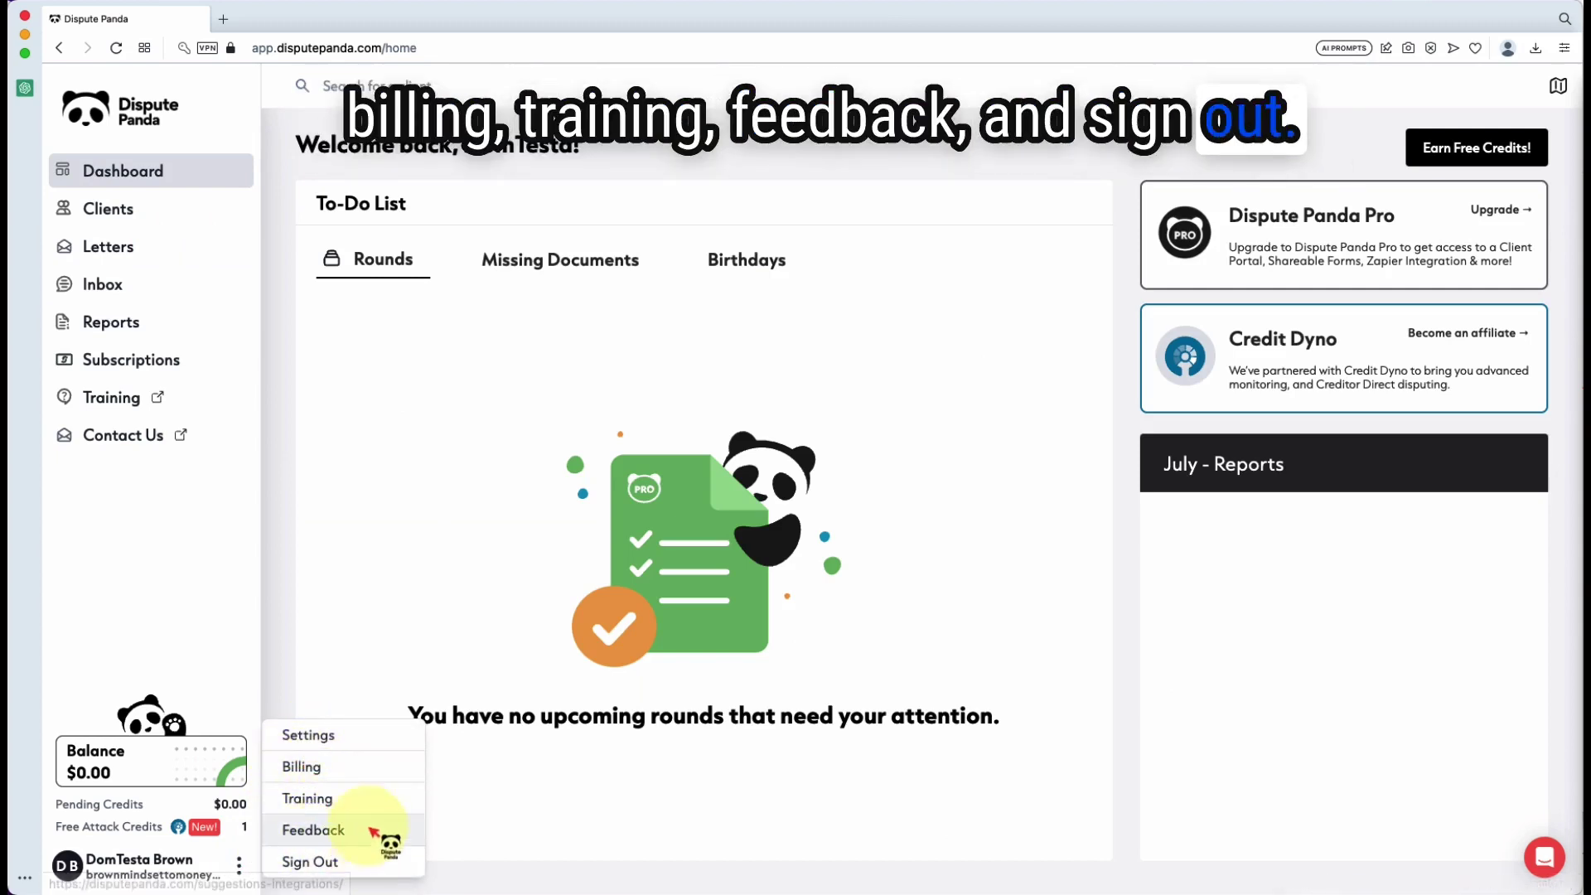
Open Training from the account menu and scroll through the training resources
left_click(315, 800)
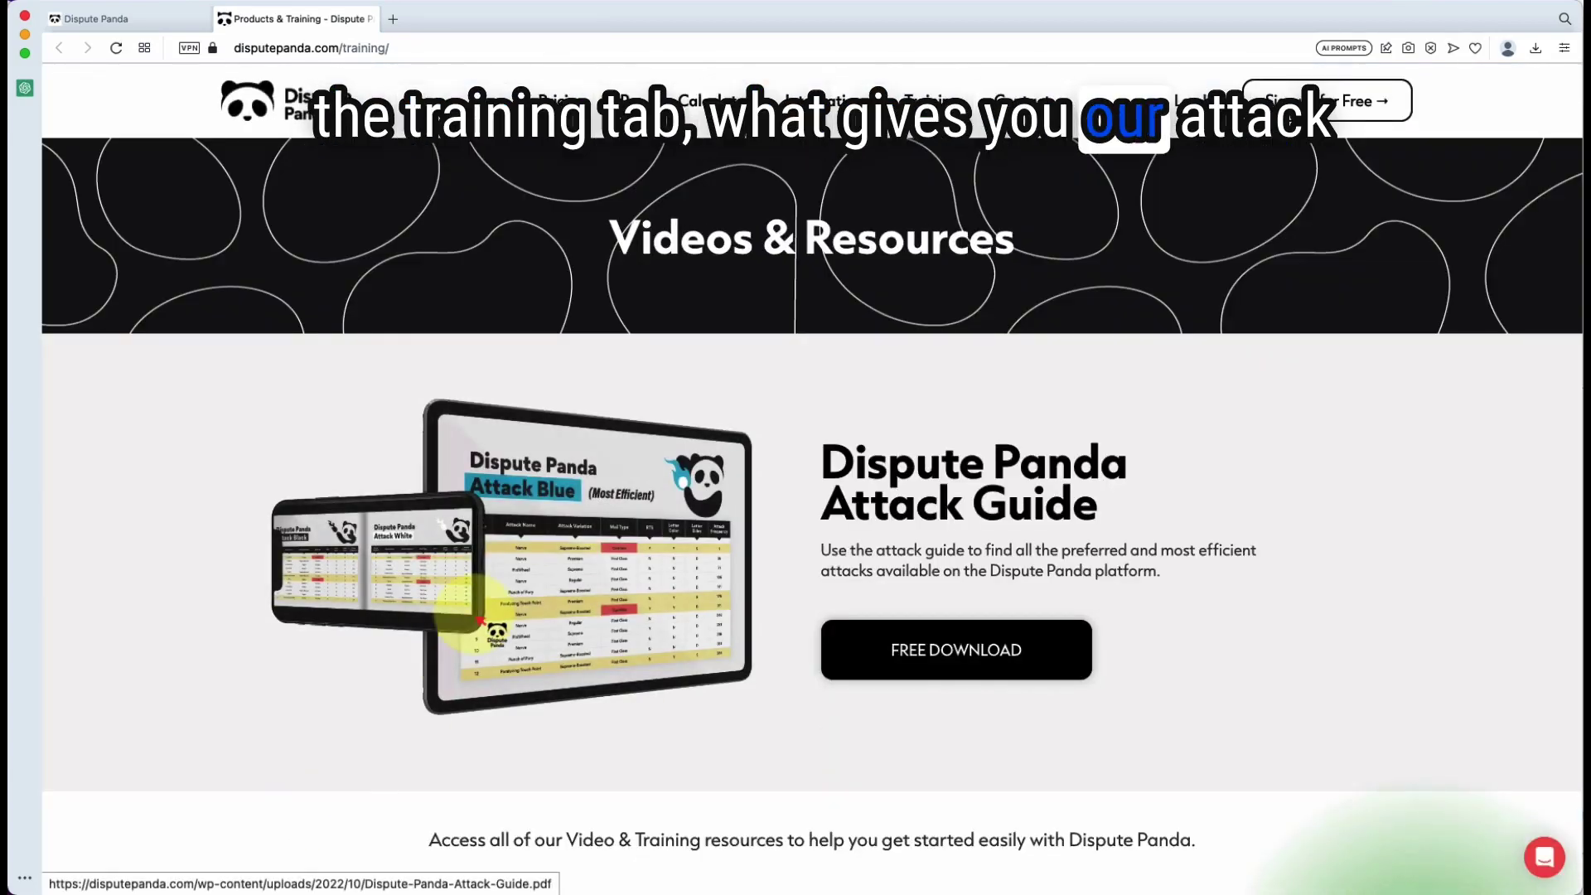
scroll(479, 618, "down", 3)
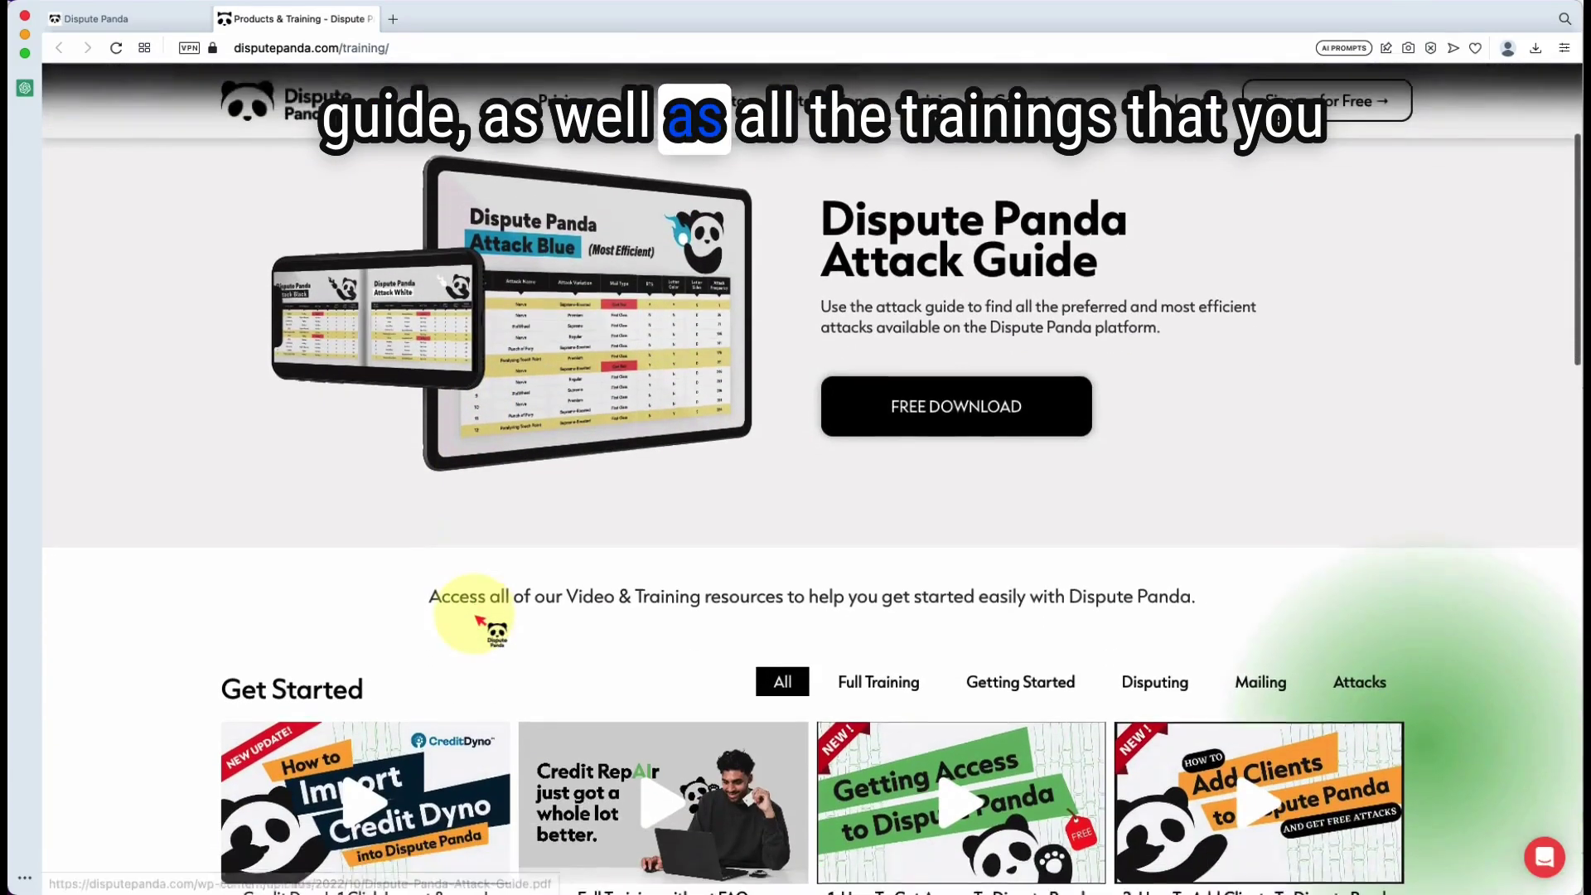
scroll(479, 618, "down", 10)
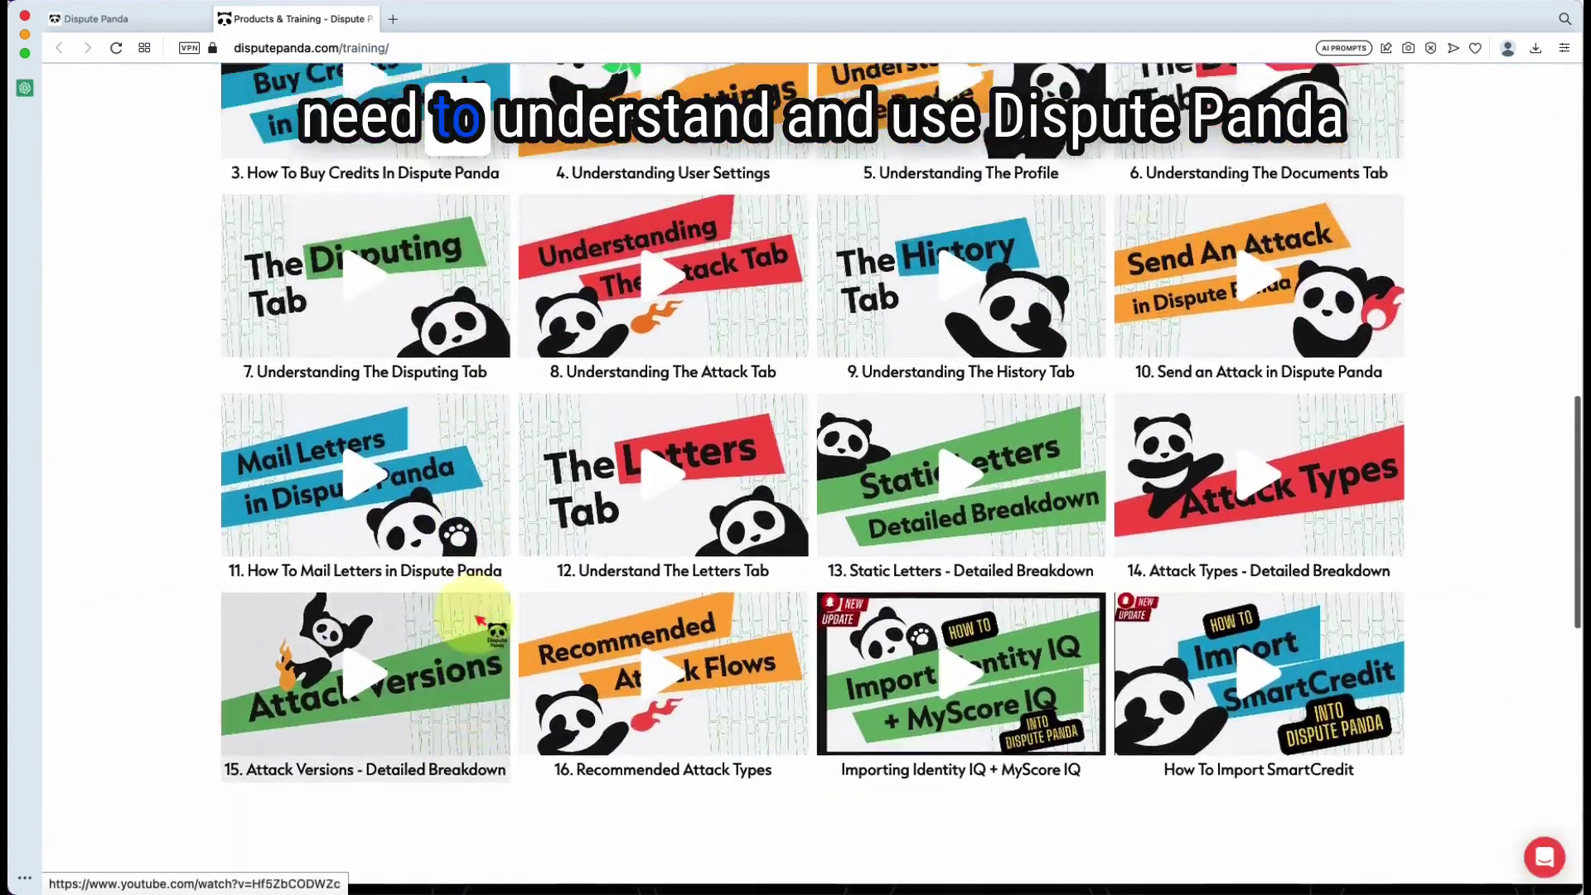
scroll(479, 619, "up", 14)
From the dashboard tab, open the Feedback Suggestion Box, then go back to the dashboard tab
left_click(163, 27)
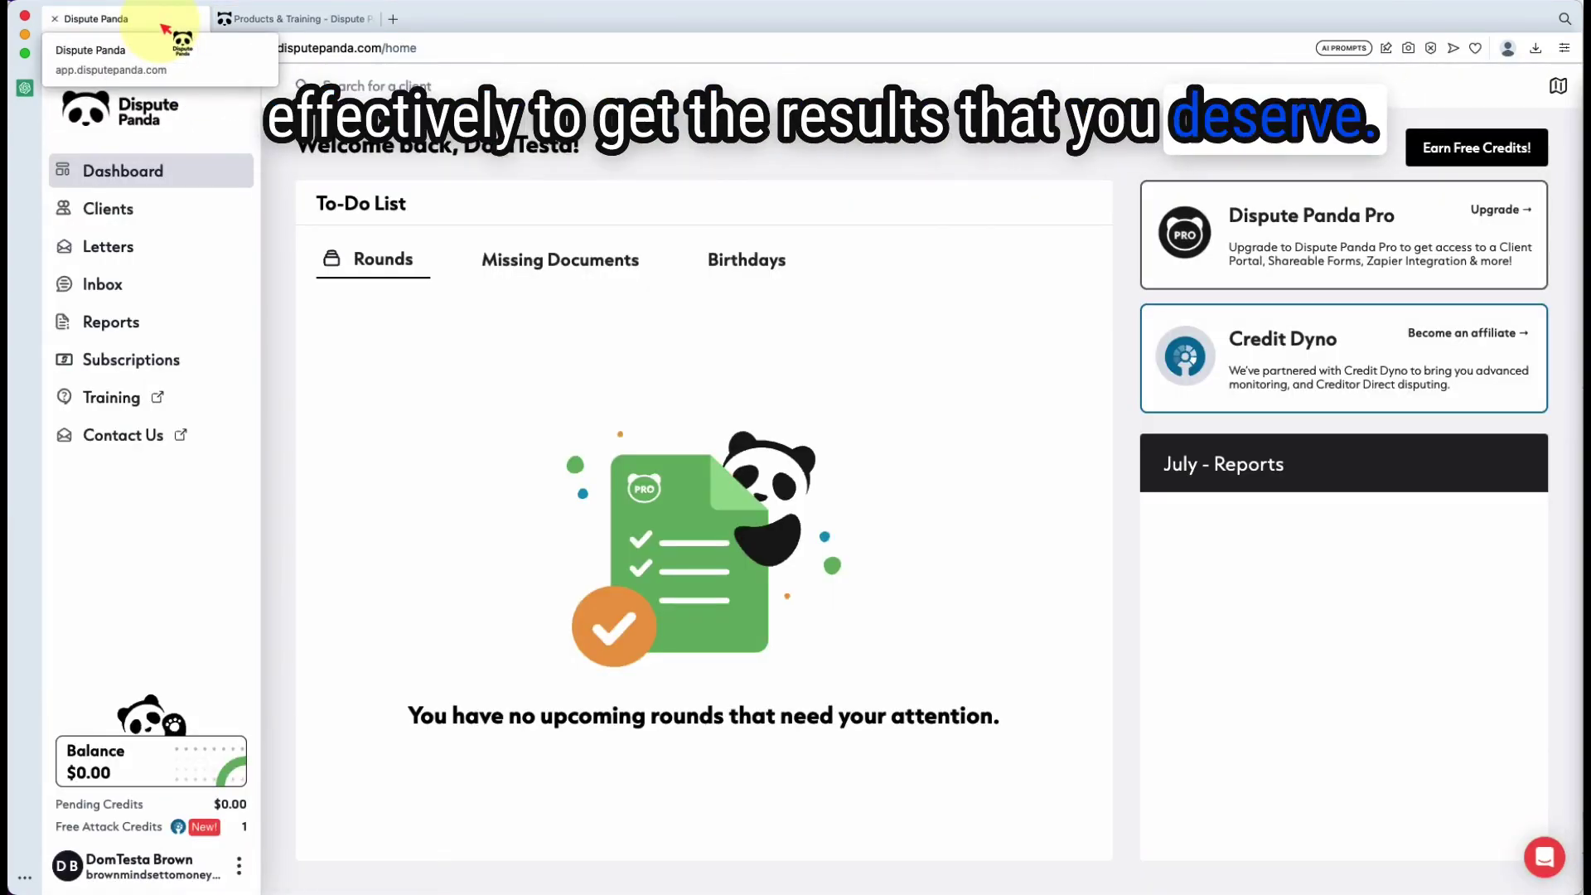
left_click(238, 865)
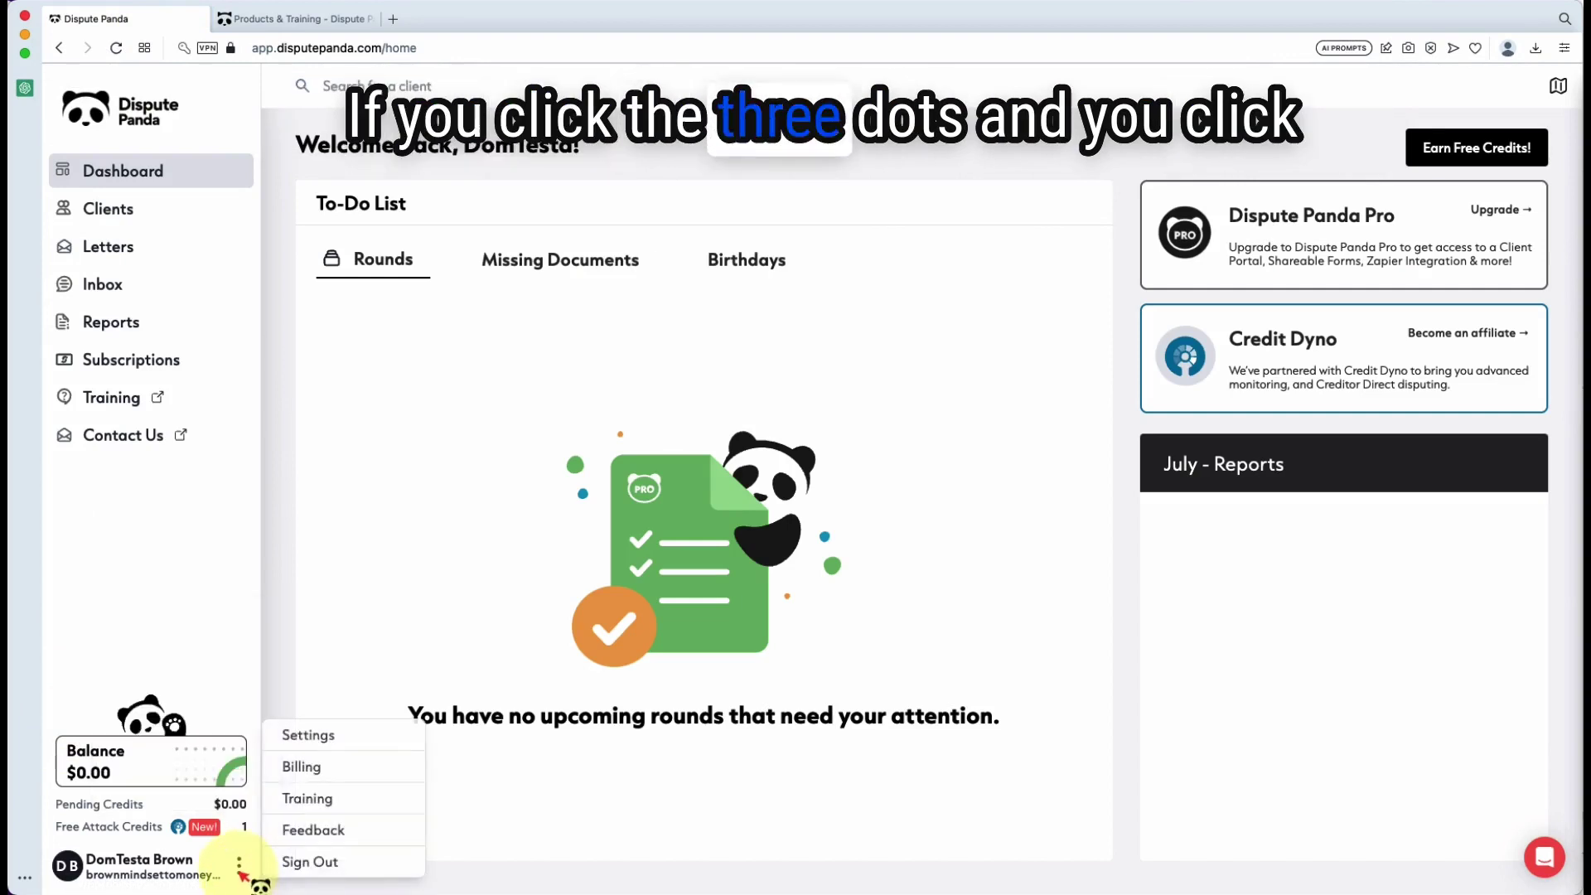
left_click(306, 832)
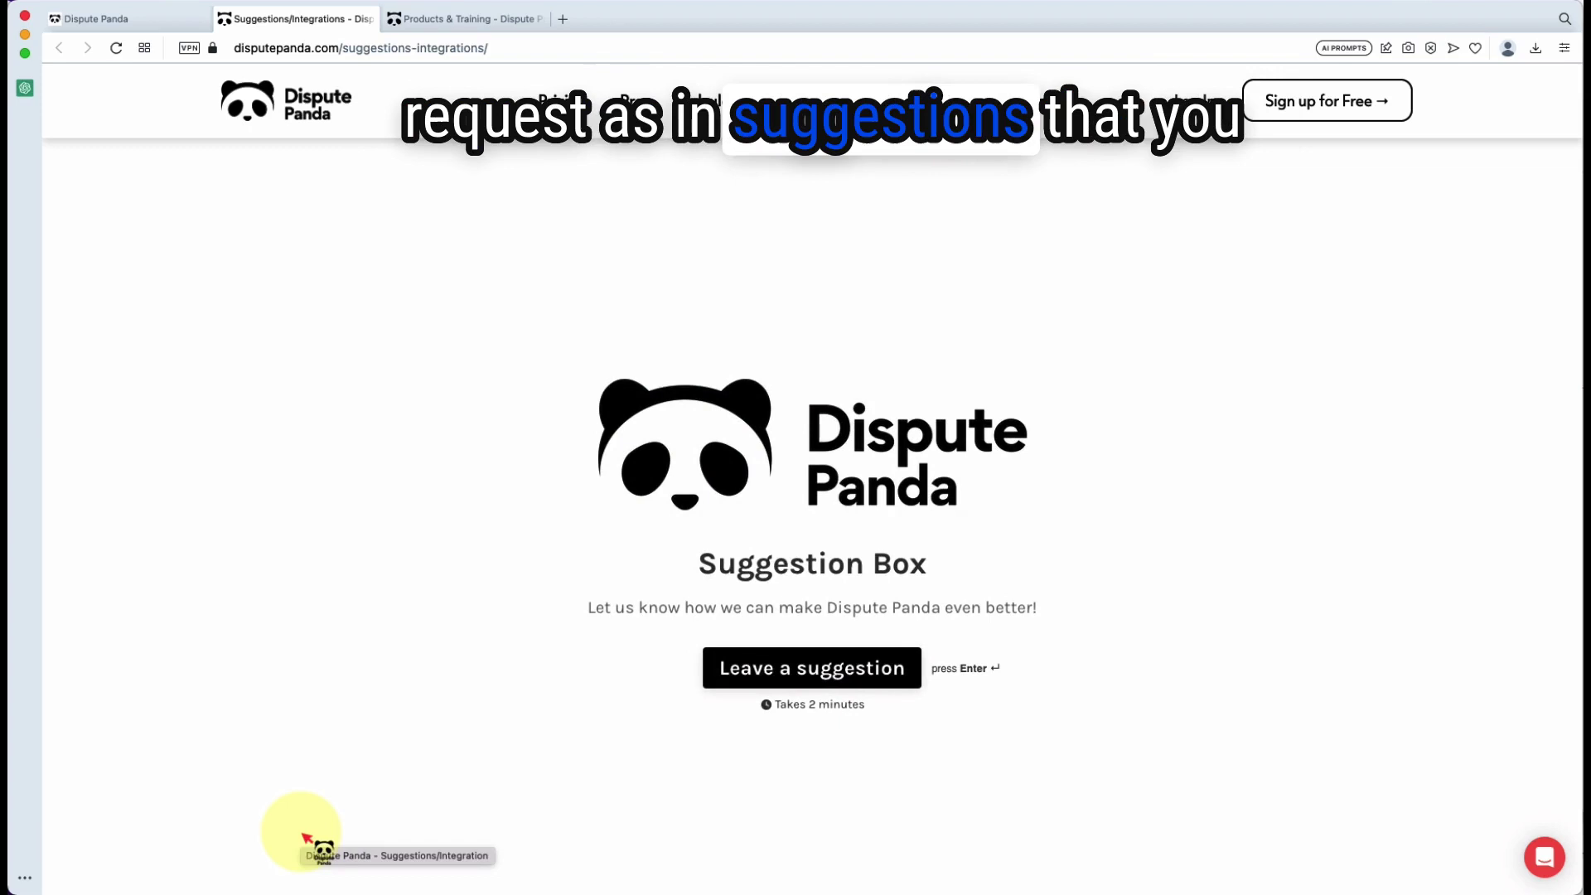
left_click_drag(305, 837, 224, 846)
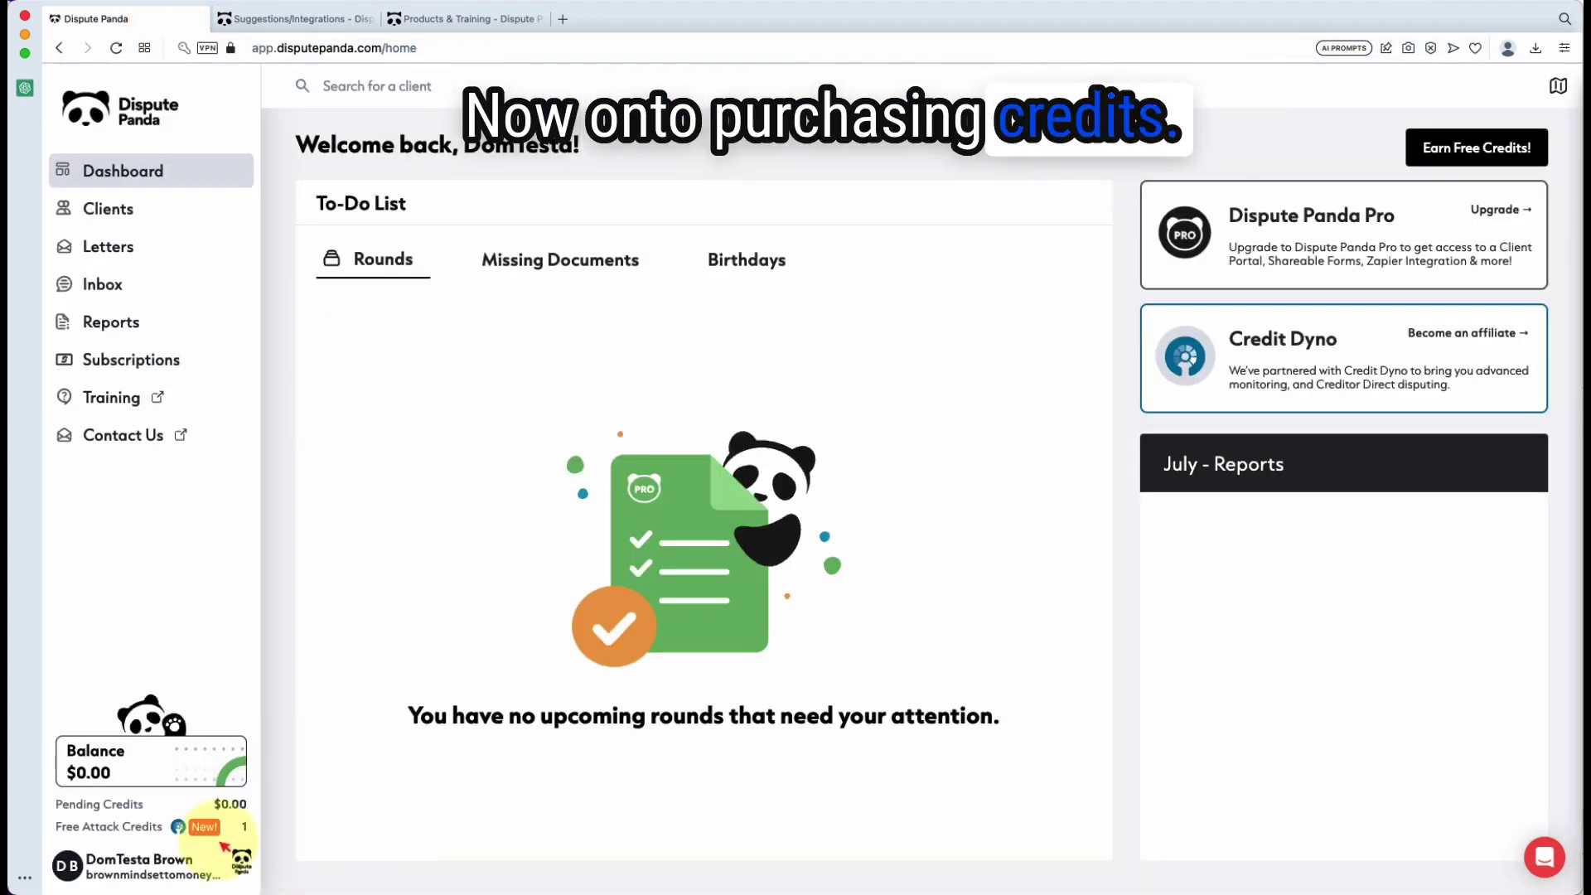
Open Settings > Billing using the sidebar Balance card
left_click(192, 778)
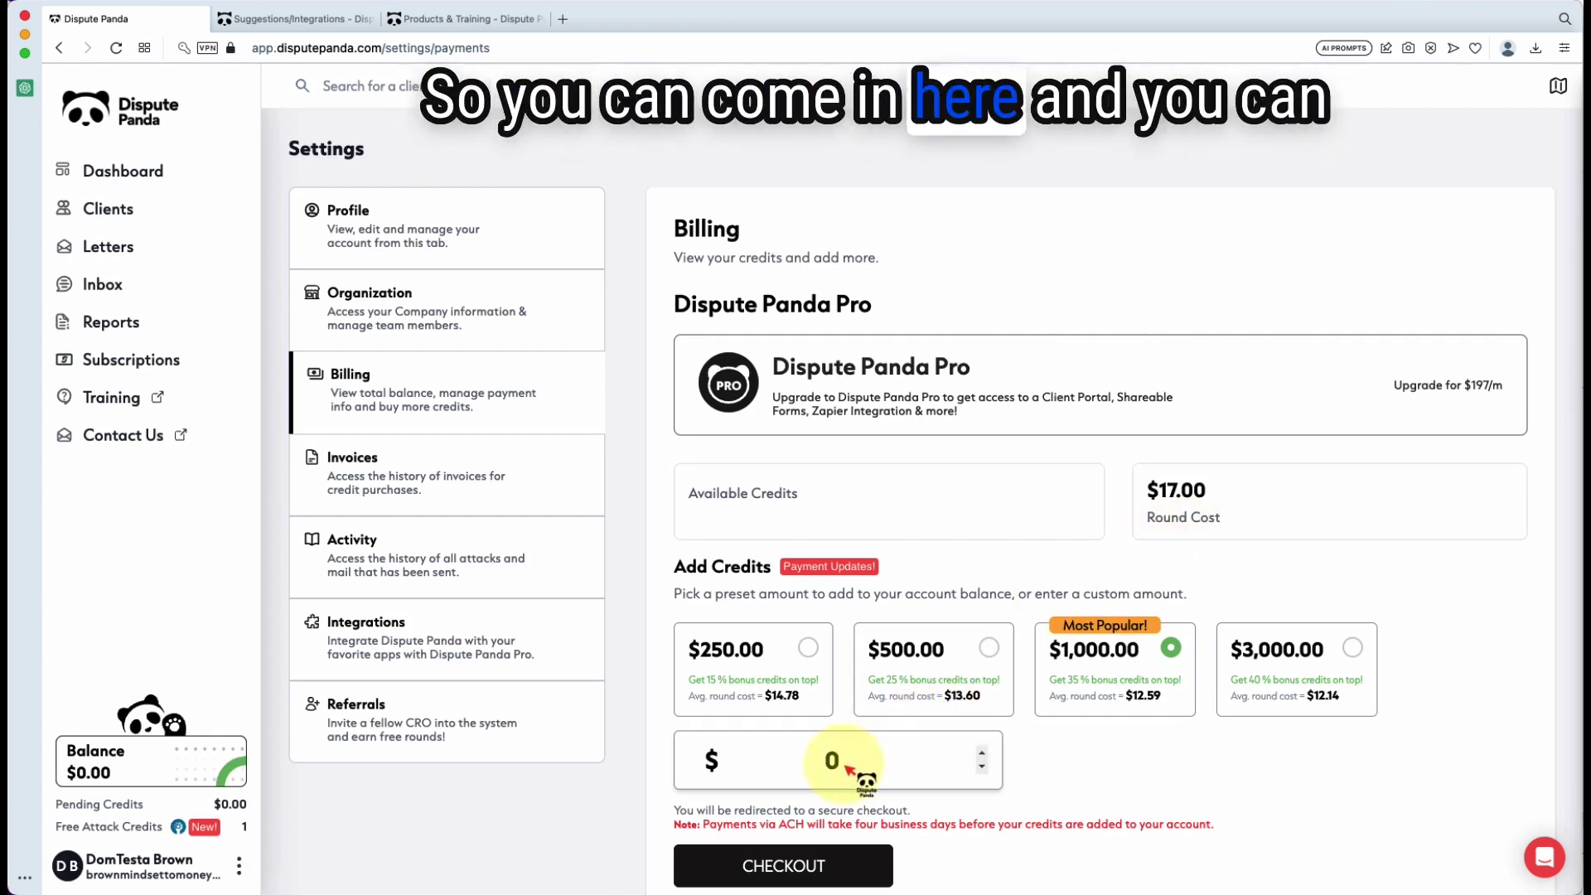
Clear the Add Credits custom amount field and enter 20
key("BackSpace")
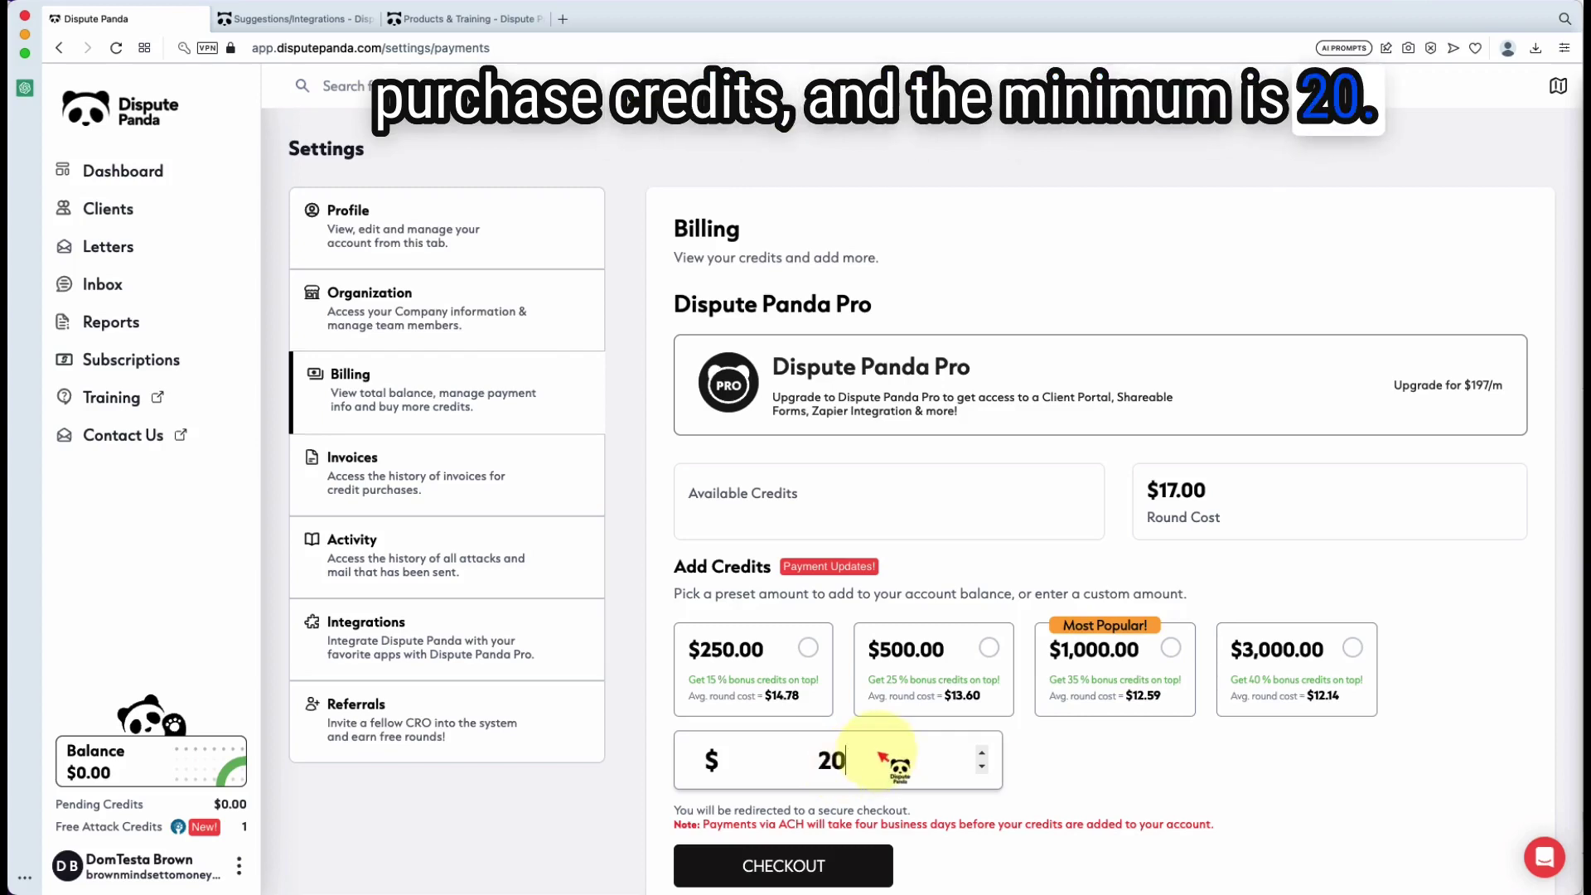
key("BackSpace")
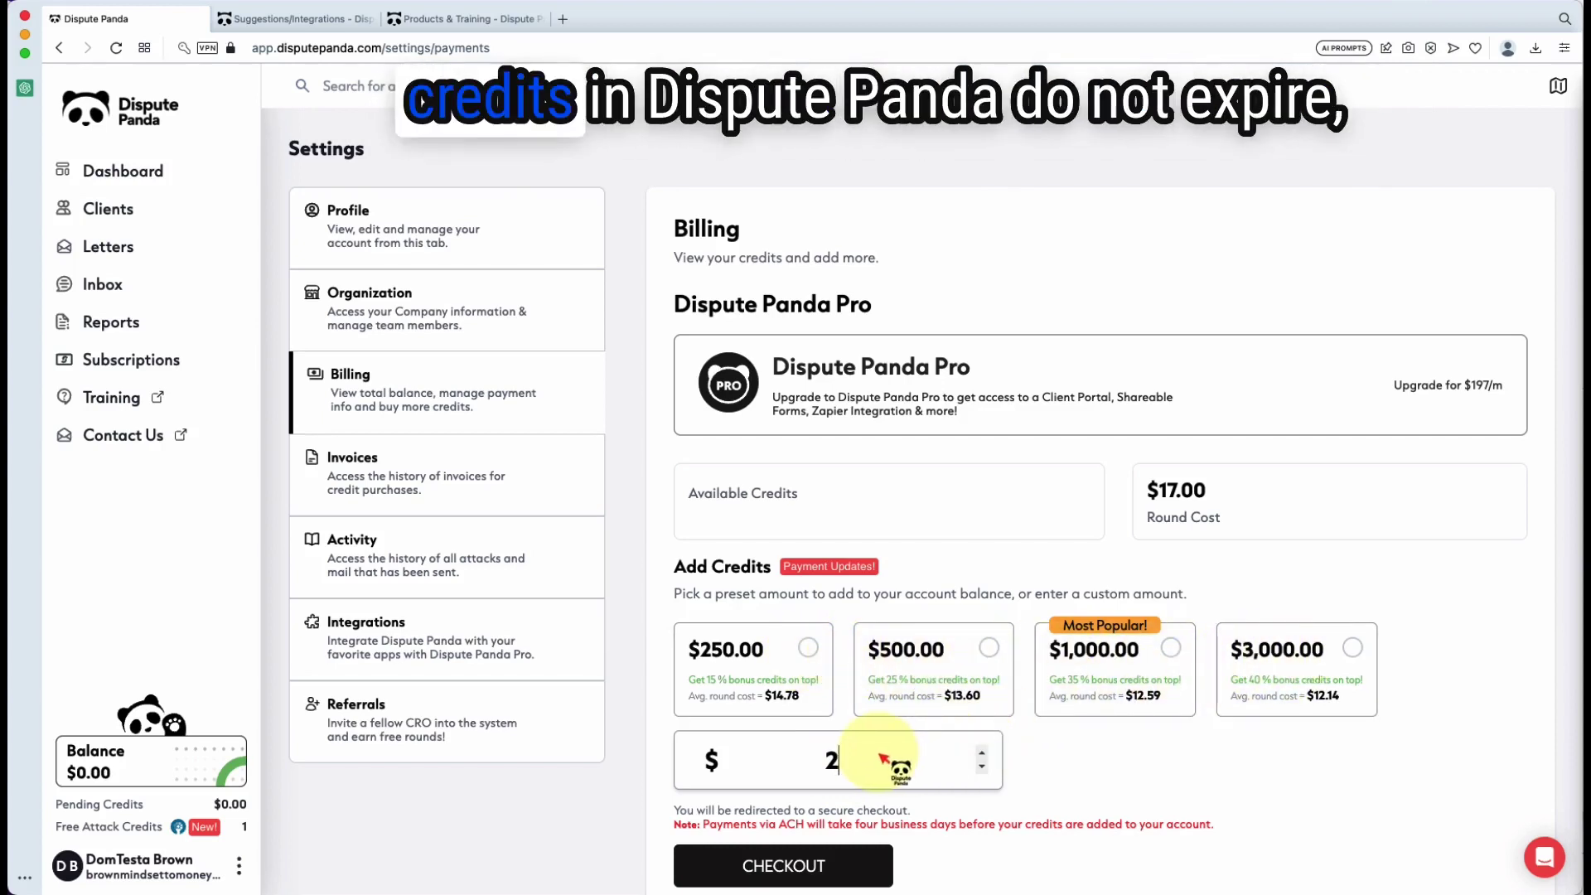
key("BackSpace")
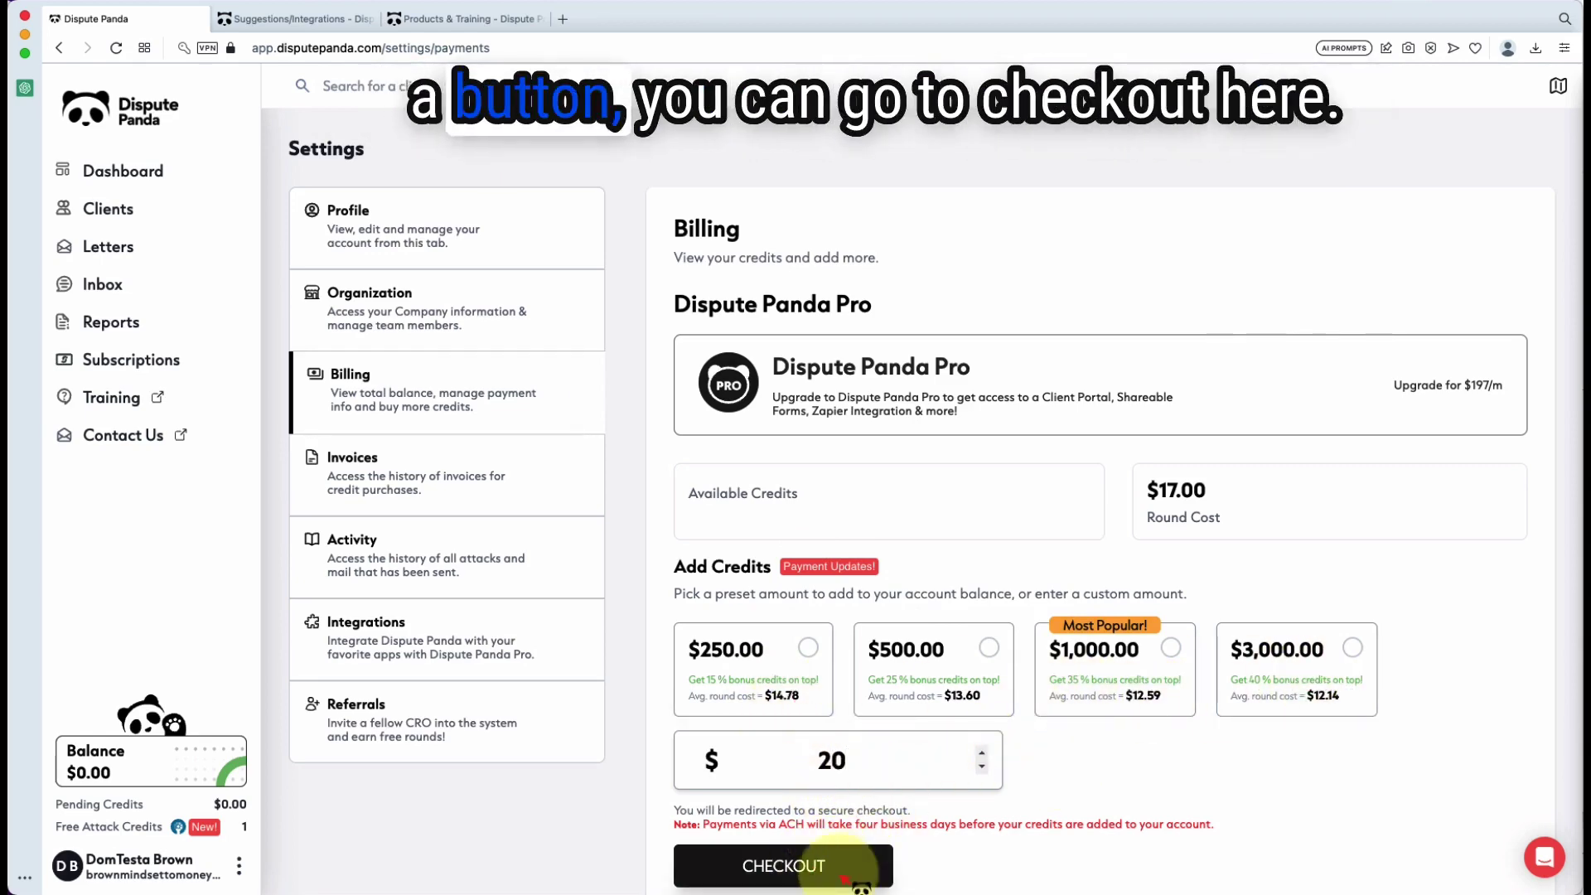
Check out $20 of credits with card details, then dismiss the password-save bar
left_click(816, 870)
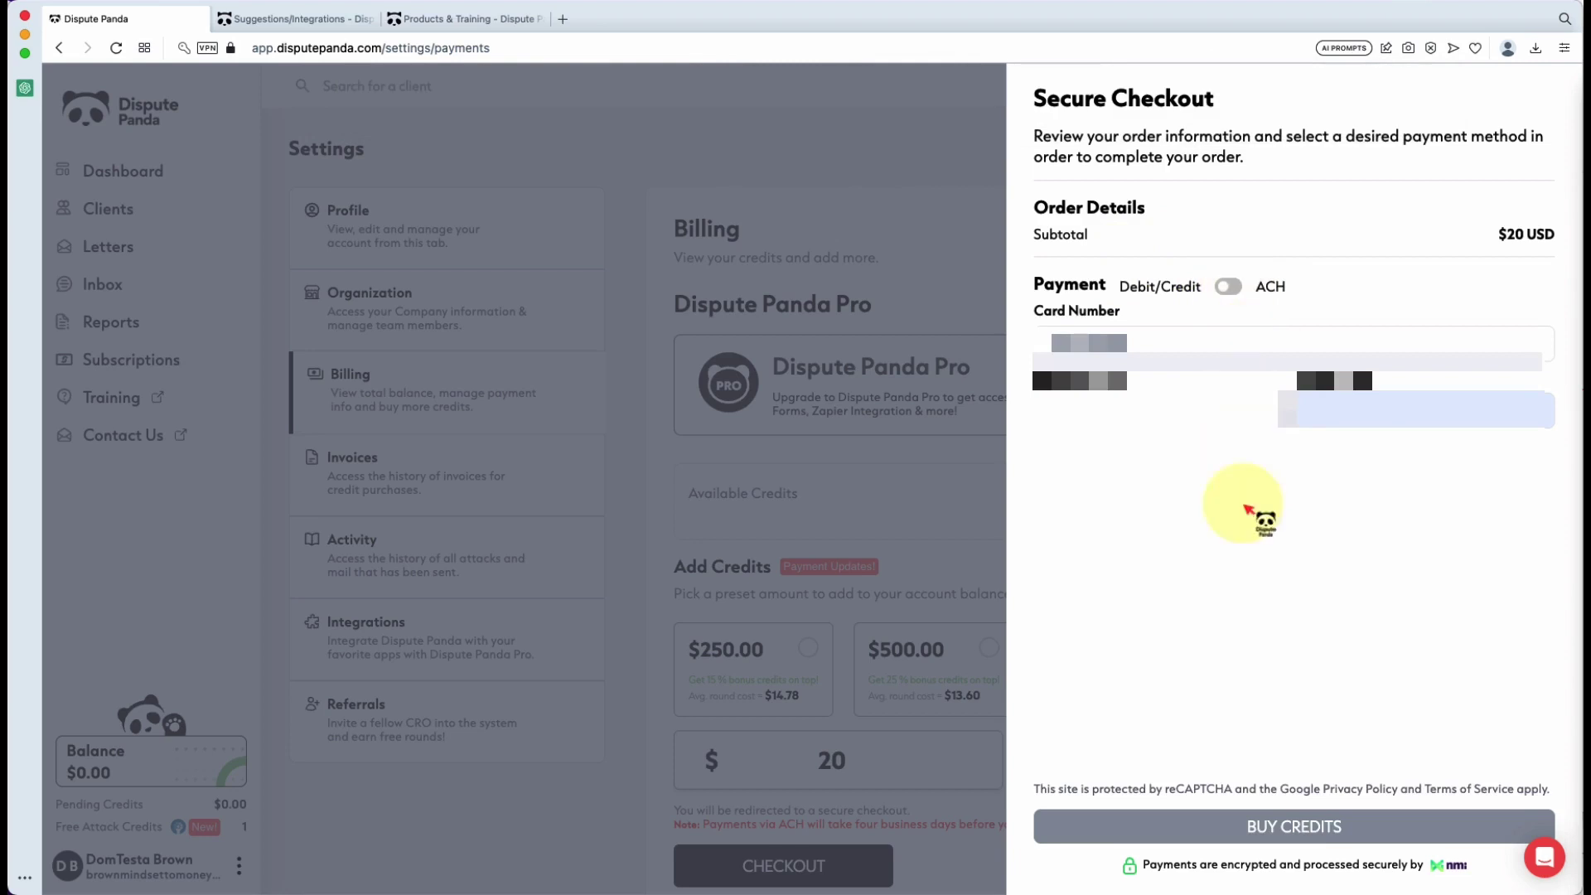
left_click(1256, 826)
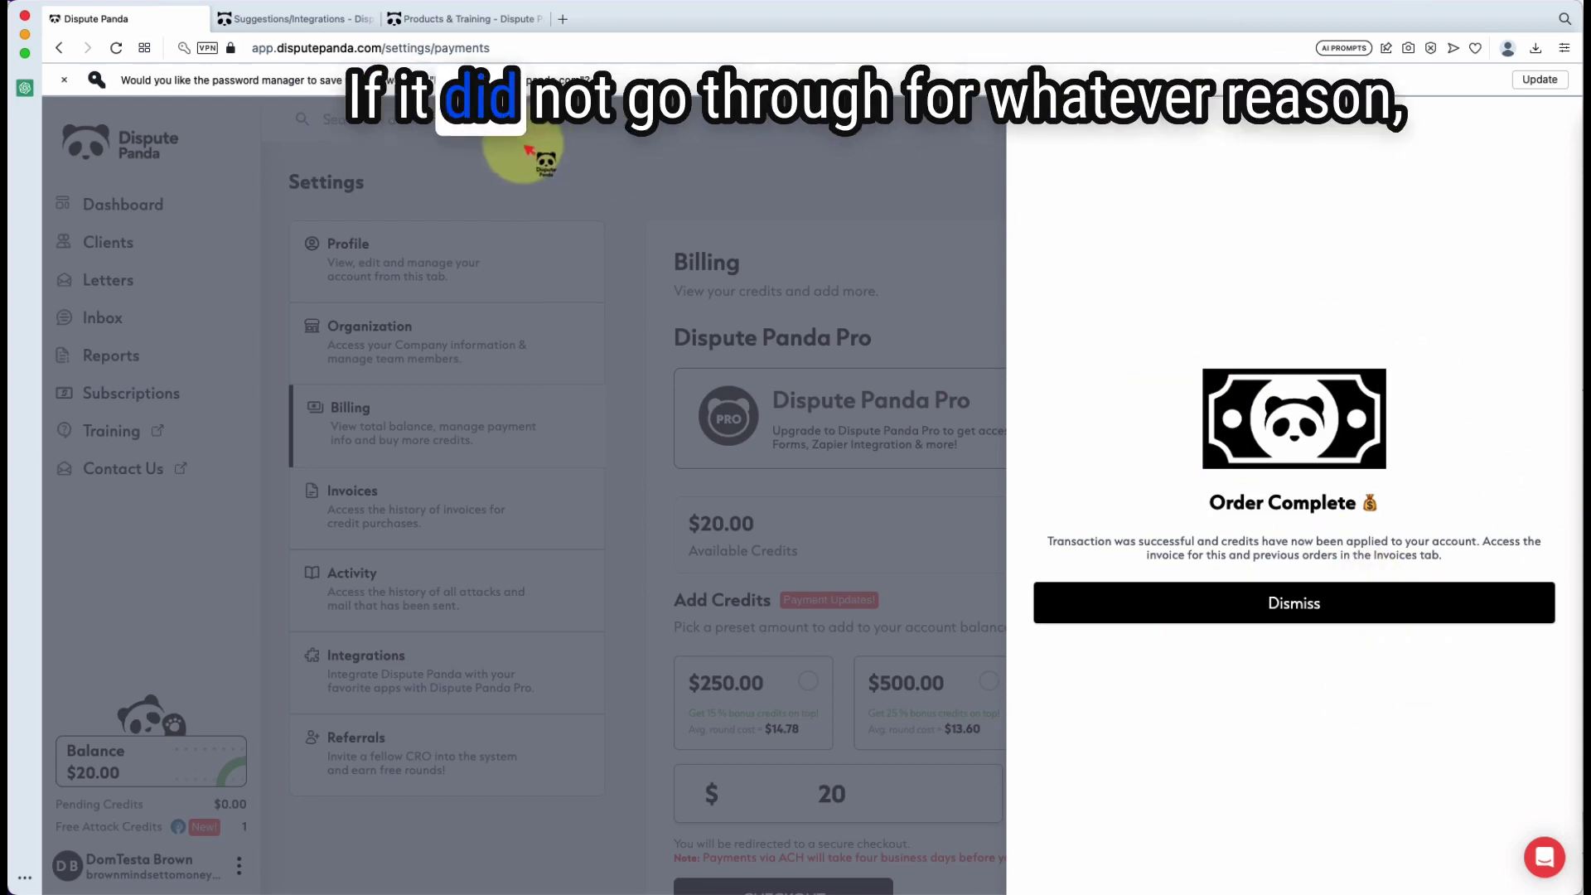
left_click(64, 79)
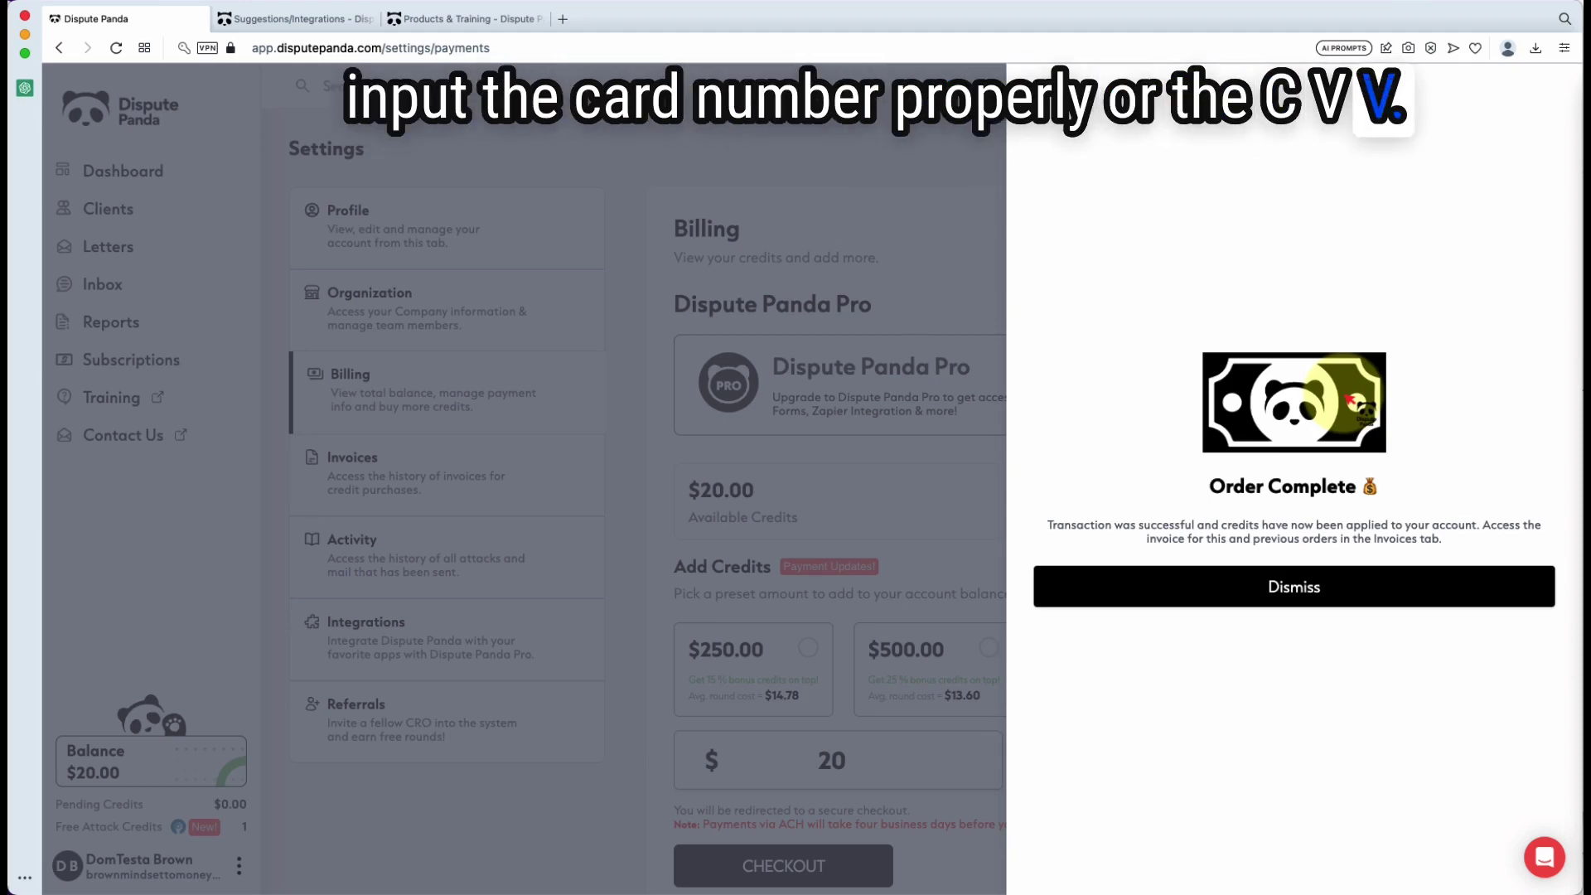
Dismiss the Order Complete panel, select the $250.00 package, and return to the Dashboard
left_click(1328, 600)
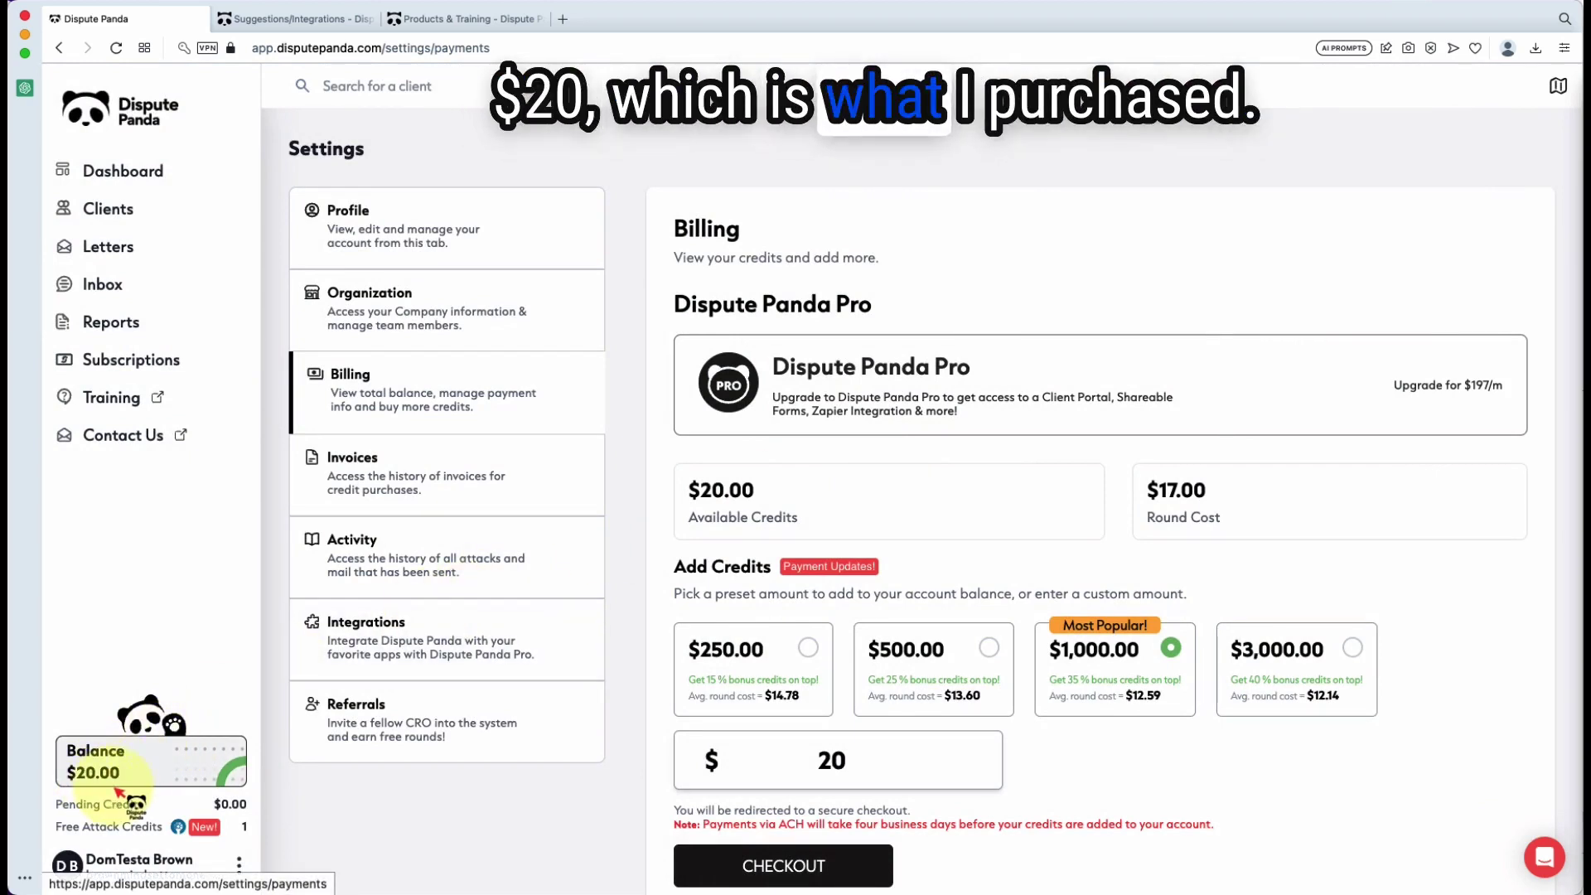
left_click(808, 649)
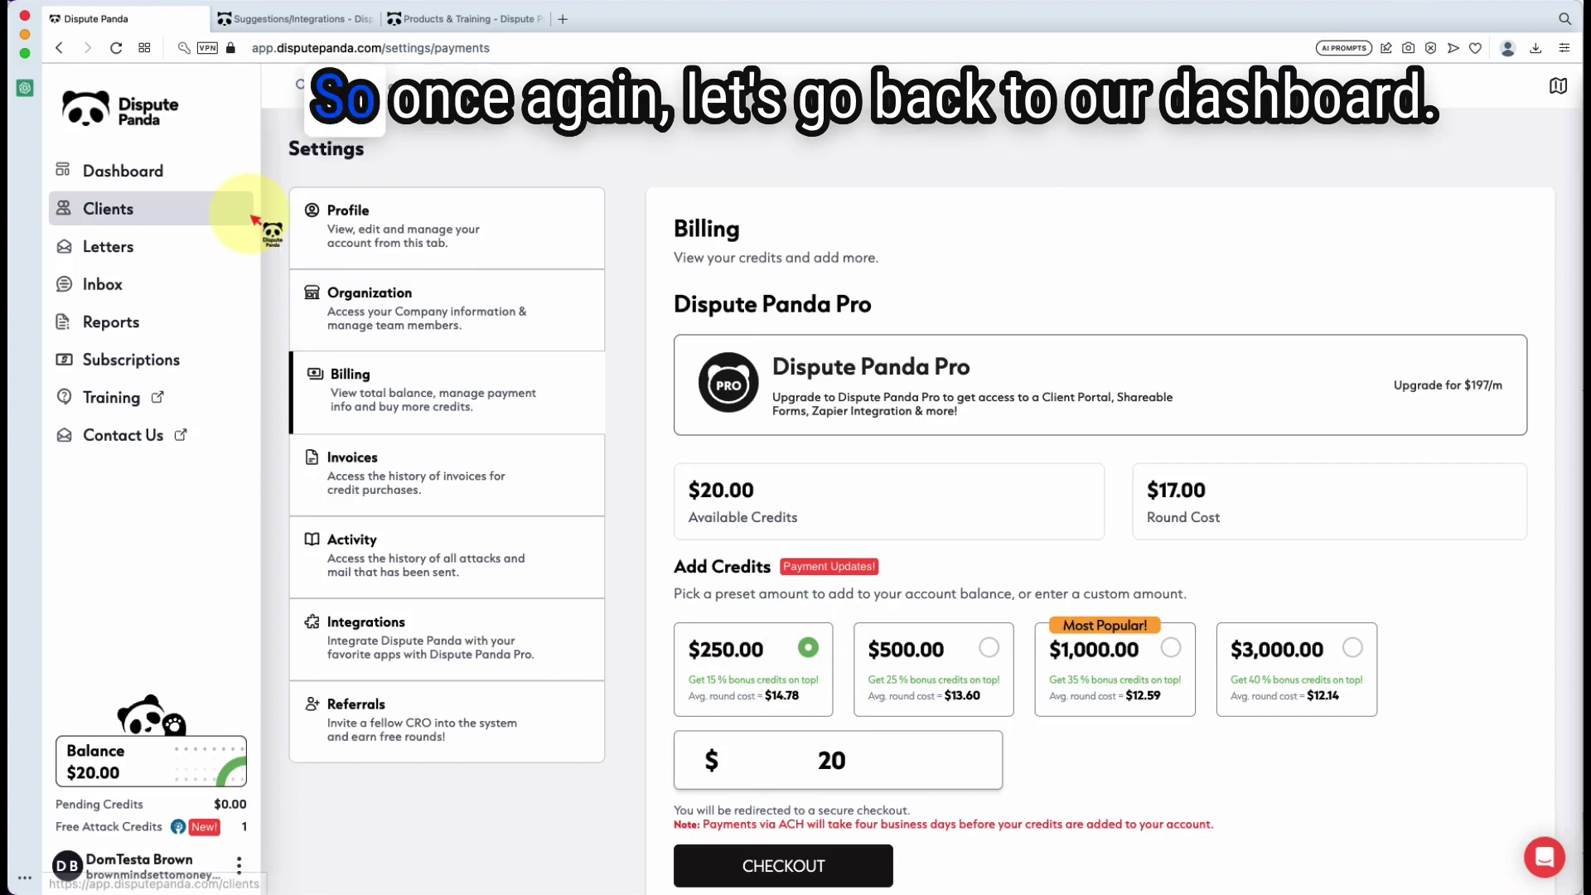
left_click(155, 172)
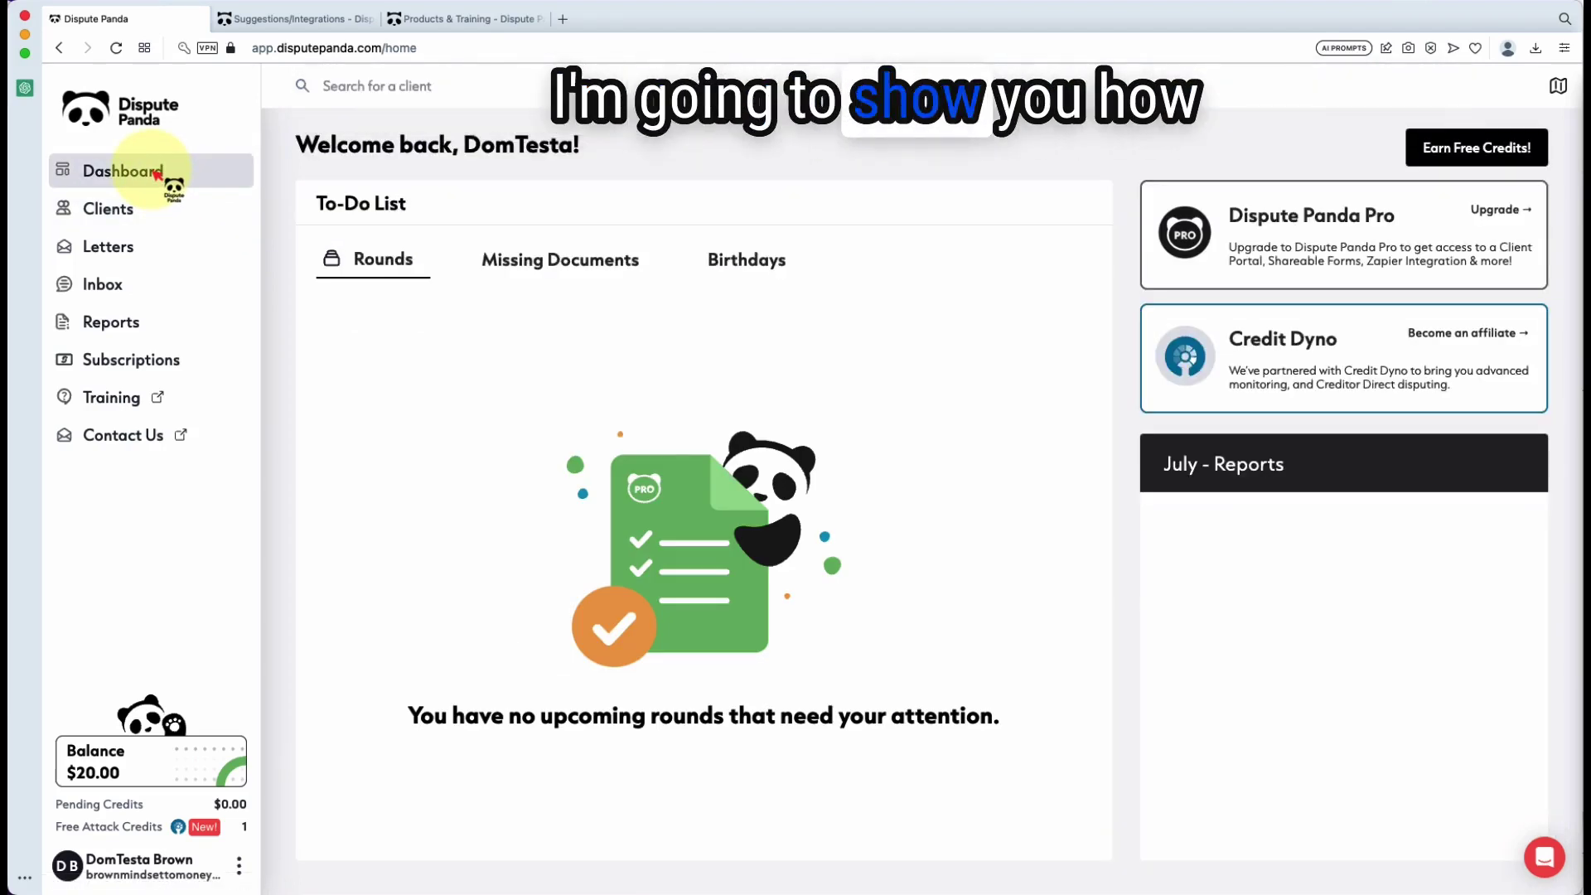
Choose Settings from the bottom-left account menu to reach the Profile page
left_click(240, 867)
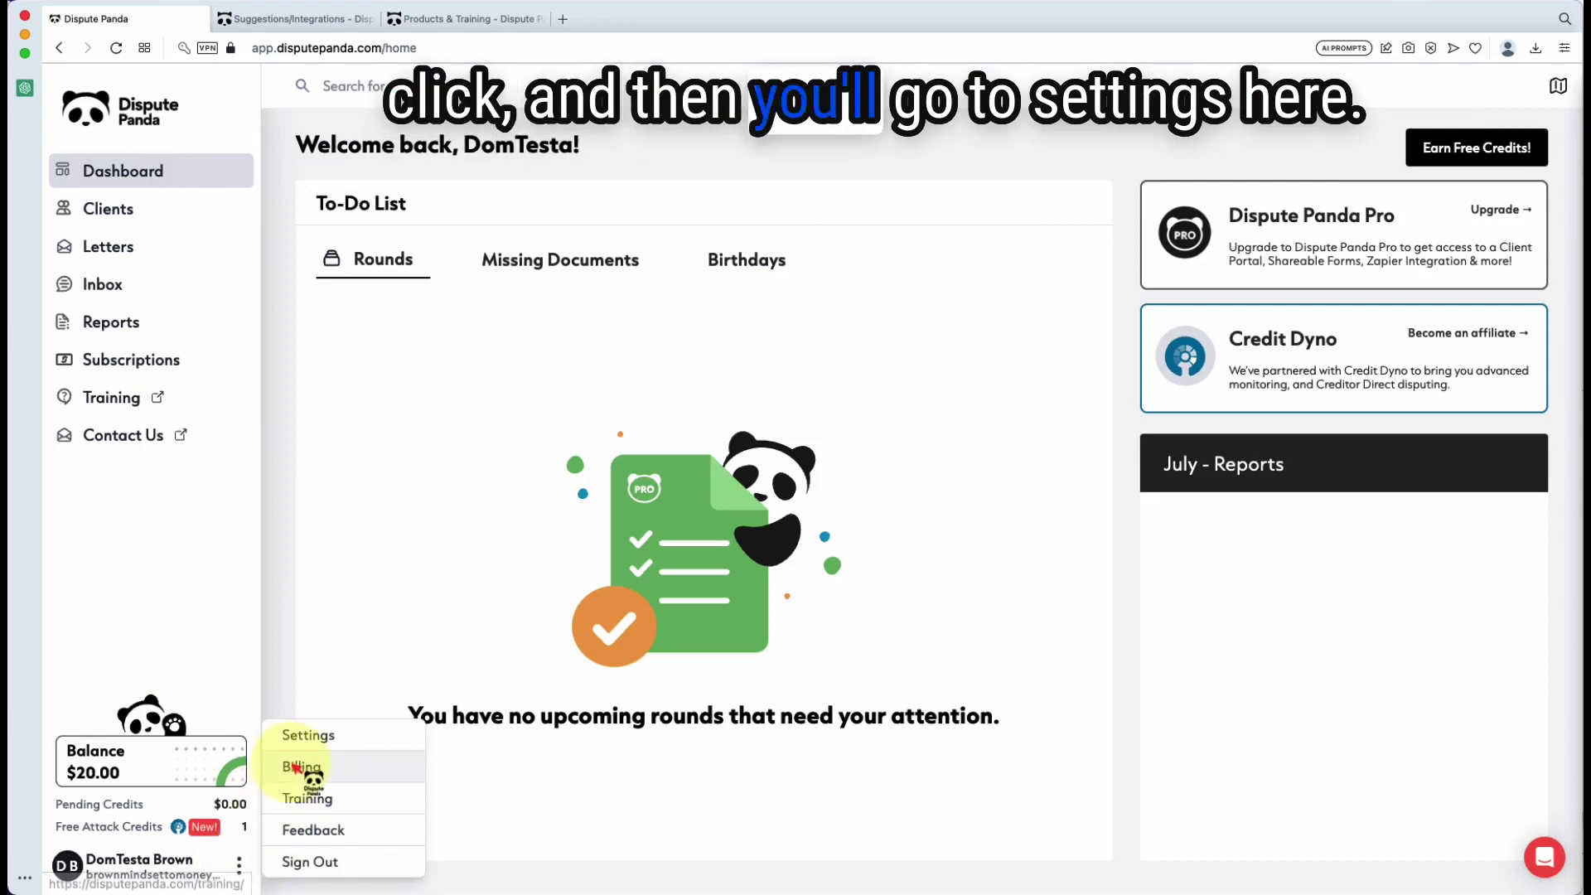
left_click(311, 736)
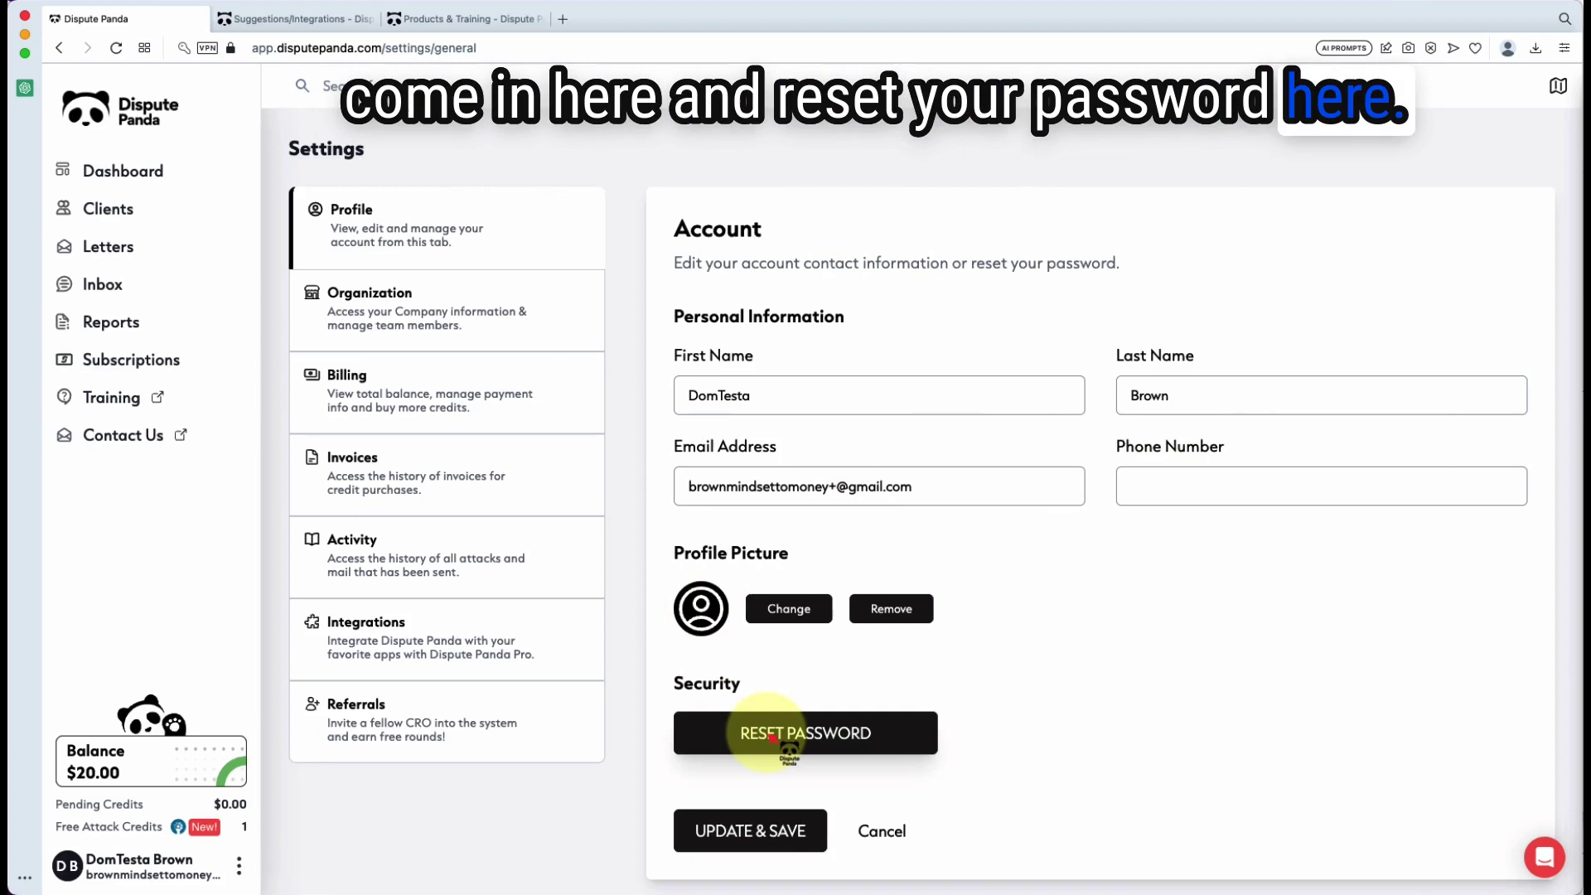
Switch to Organization settings and scroll through the logo, contact and service agreement fields
left_click(452, 318)
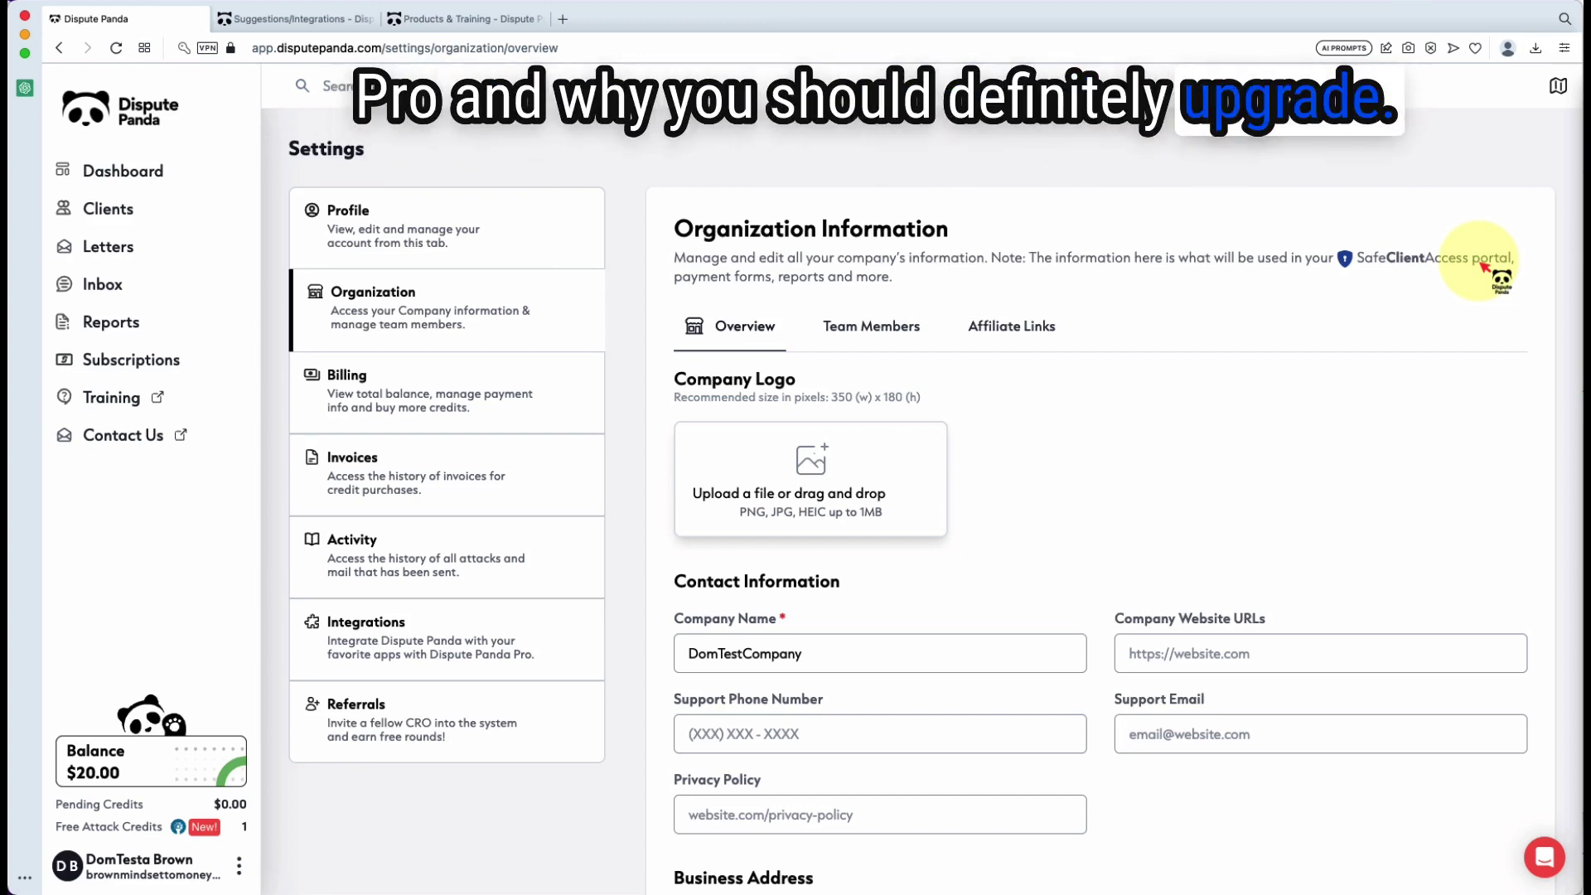
scroll(1075, 518, "down", 1)
scroll(1076, 518, "down", 3)
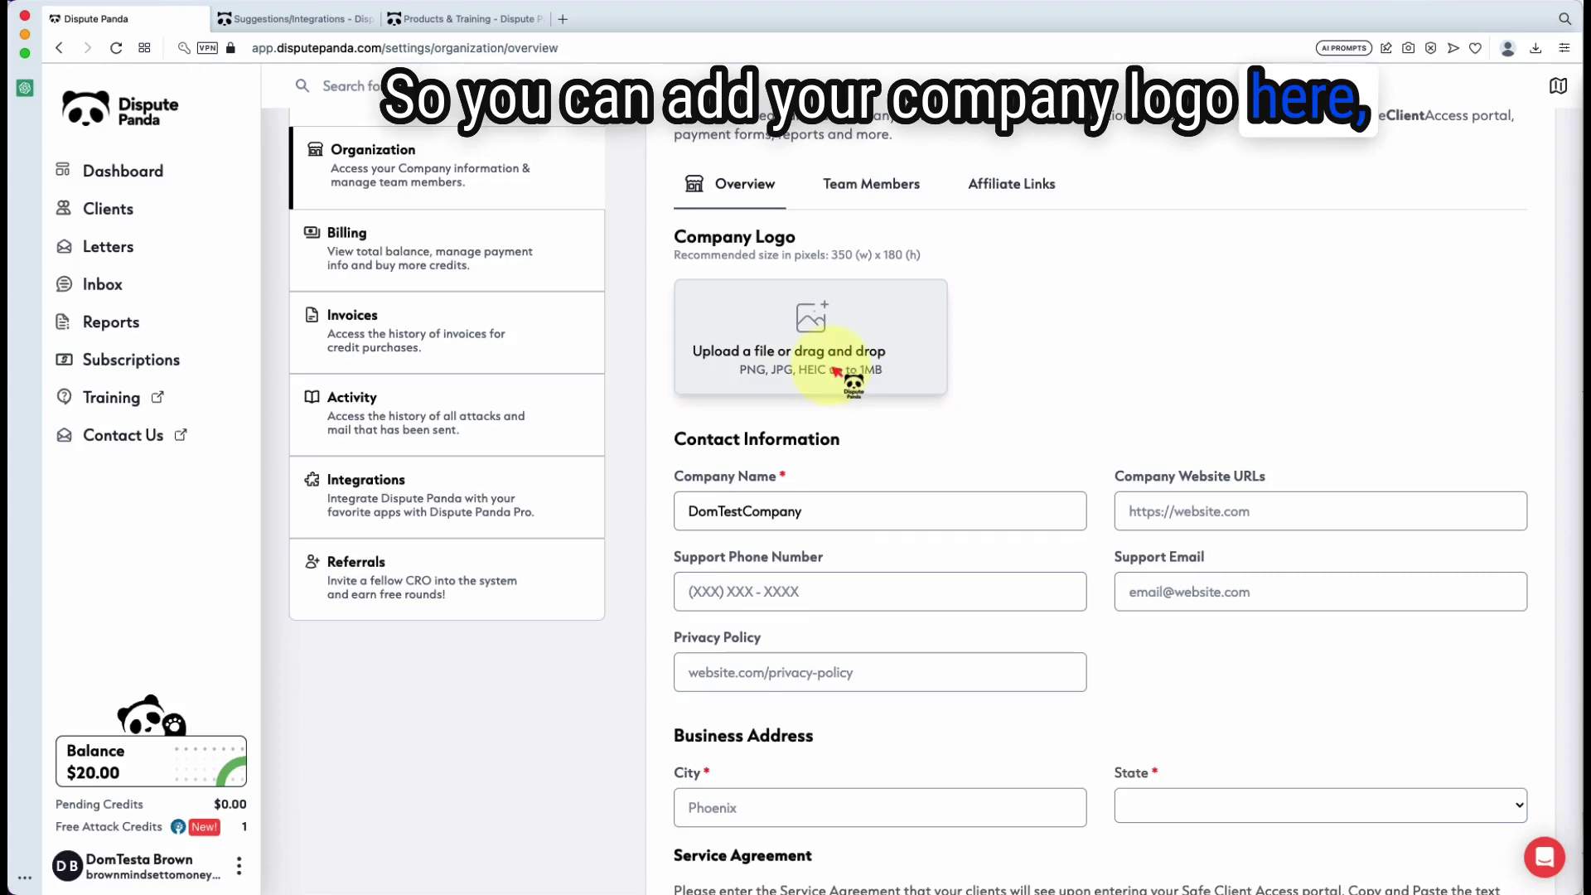
scroll(852, 597, "down", 2)
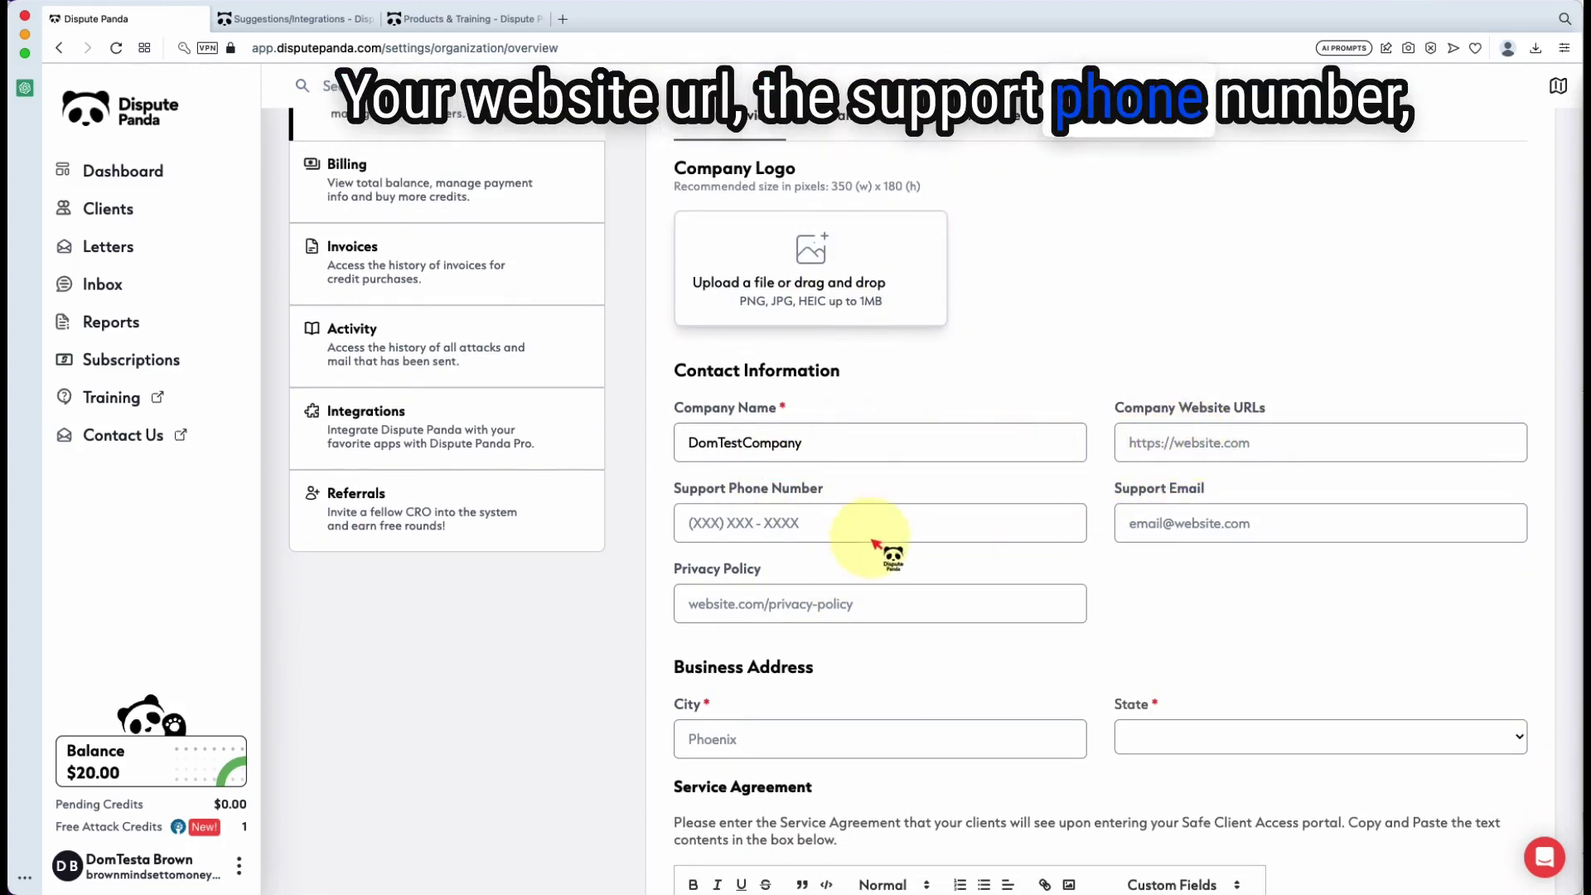
scroll(917, 654, "down", 4)
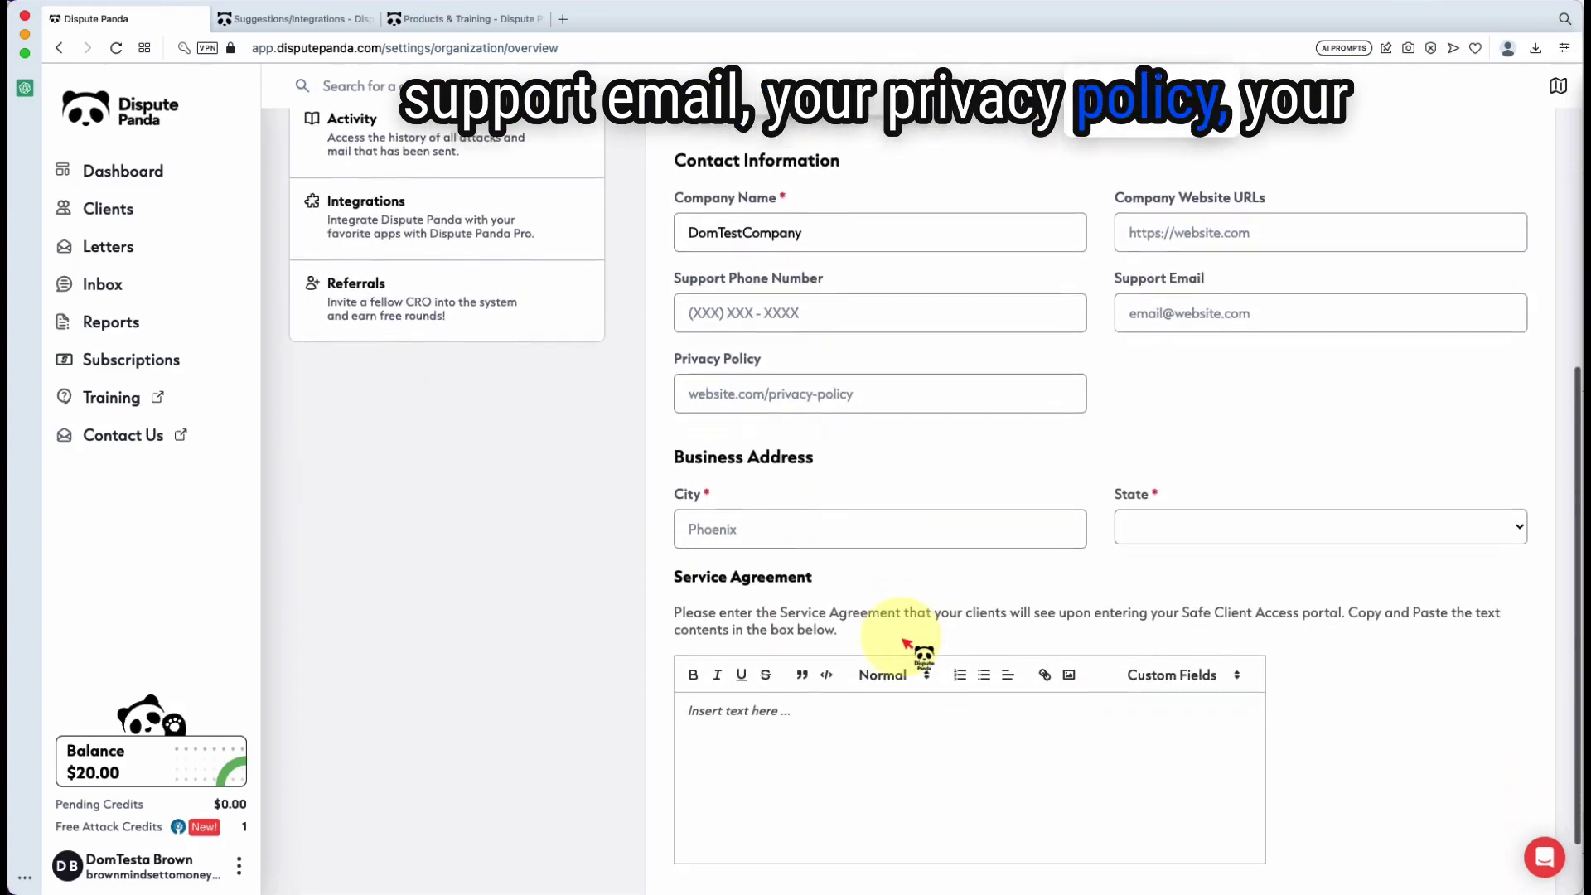
scroll(908, 647, "down", 2)
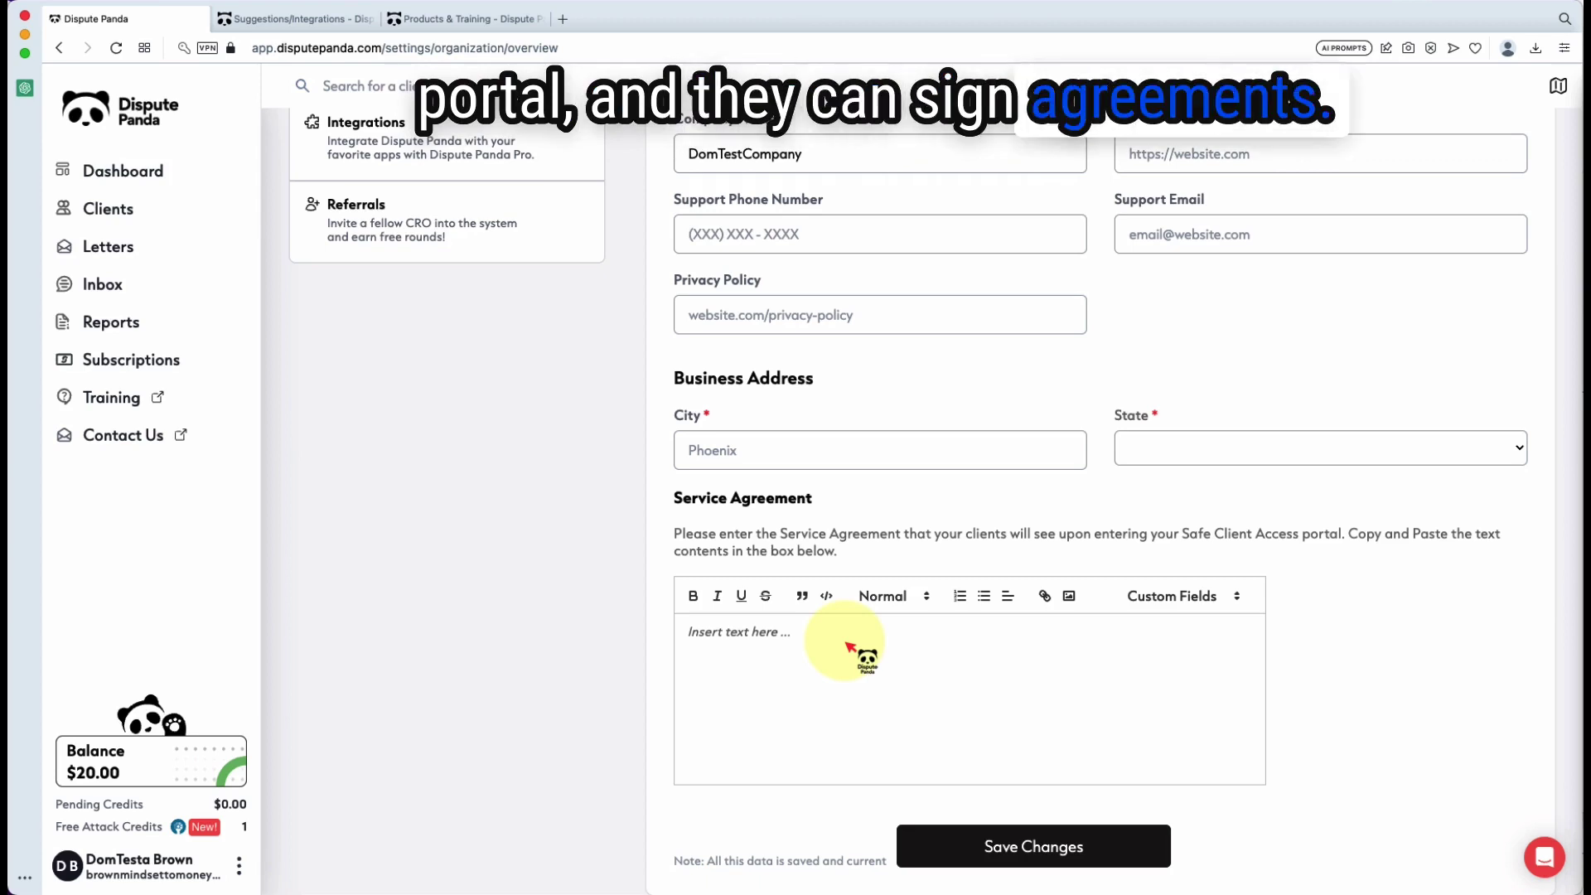
scroll(849, 644, "up", 6)
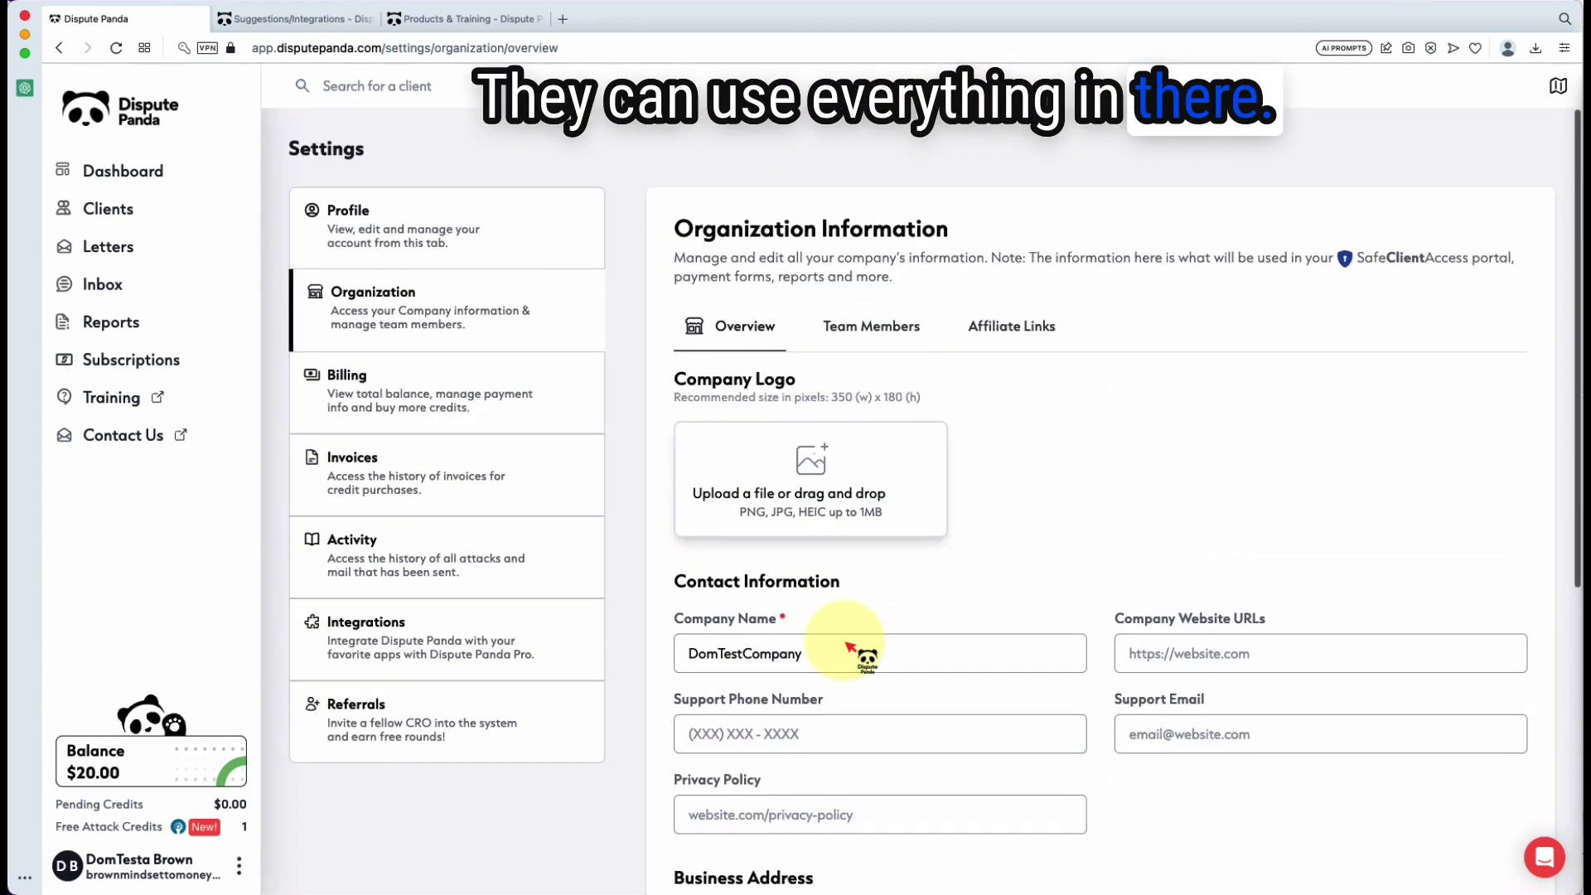
Open the Team Members tab showing the single existing member and the invite section
left_click(870, 326)
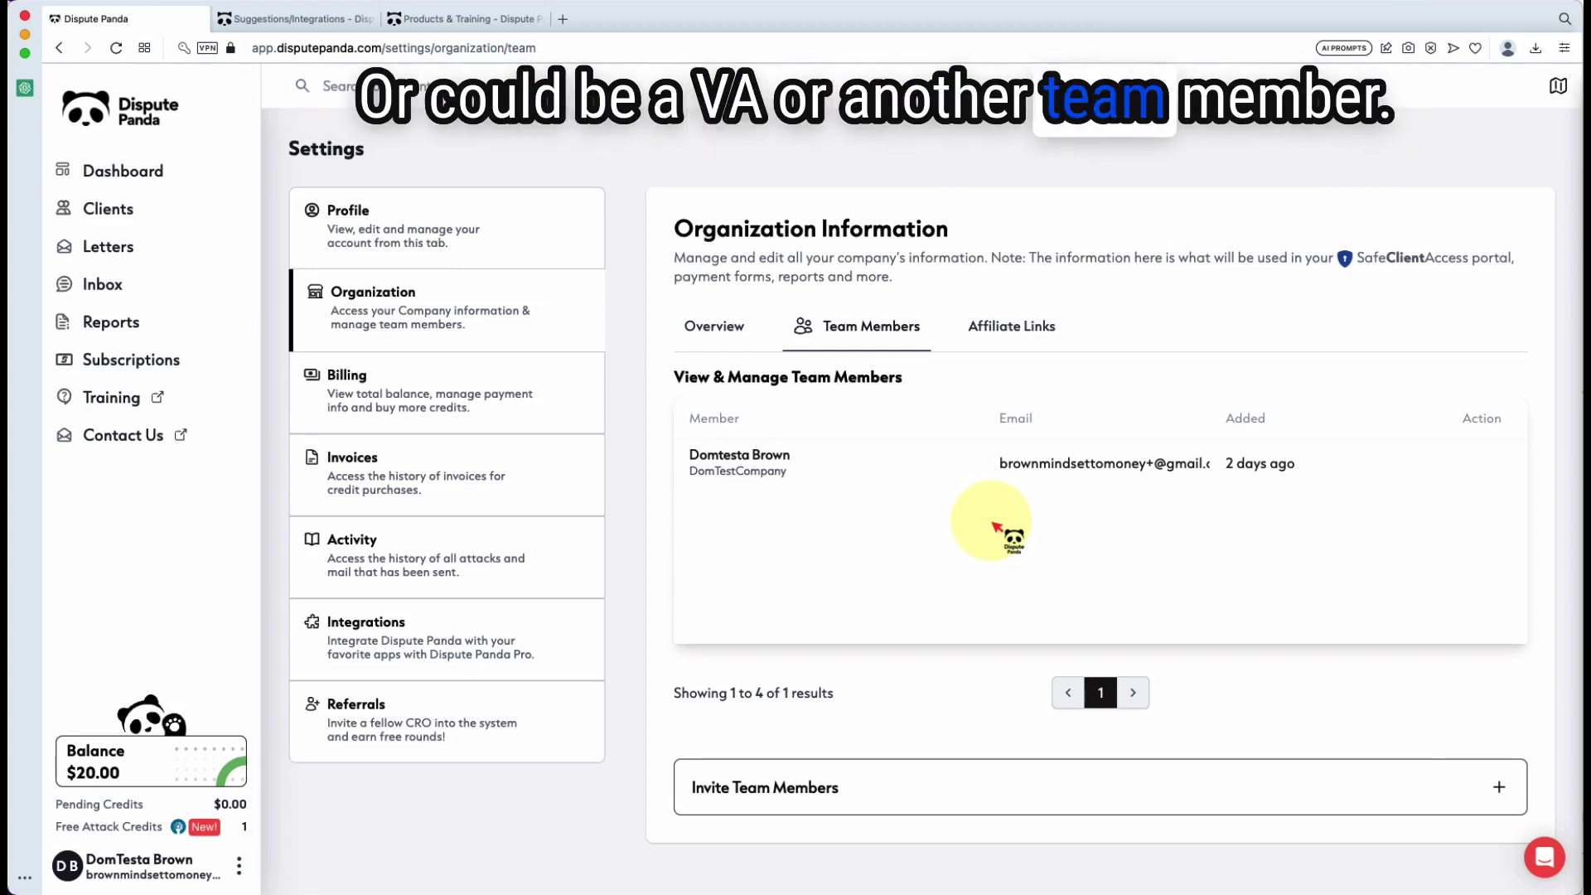
View the Affiliate Links tab, briefly revisit Team Members, then return to Affiliate Links
left_click(1016, 327)
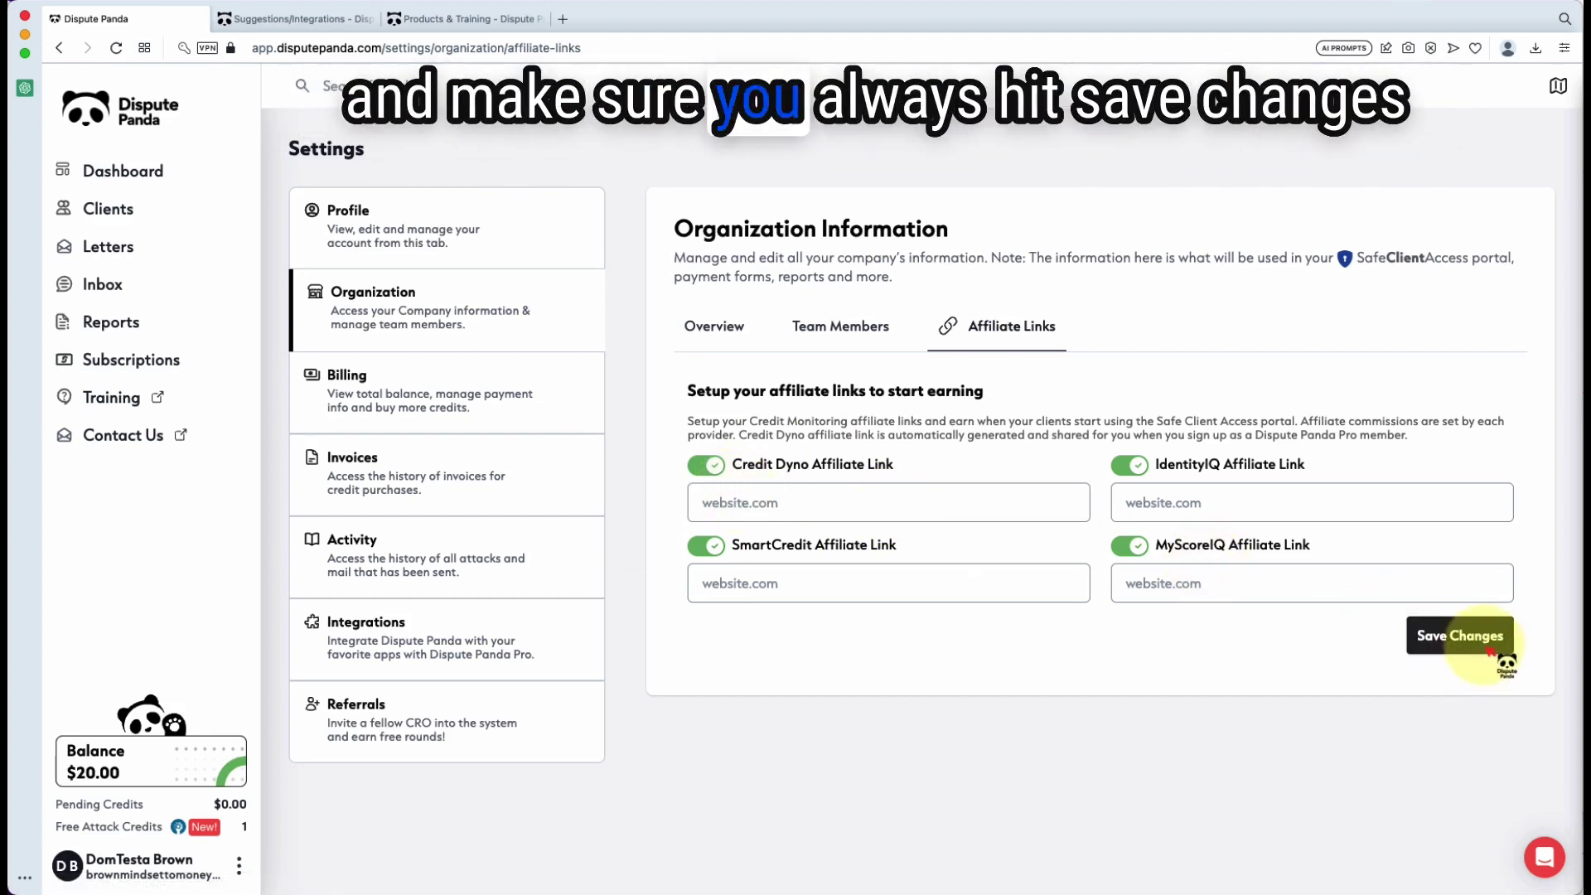
left_click(915, 326)
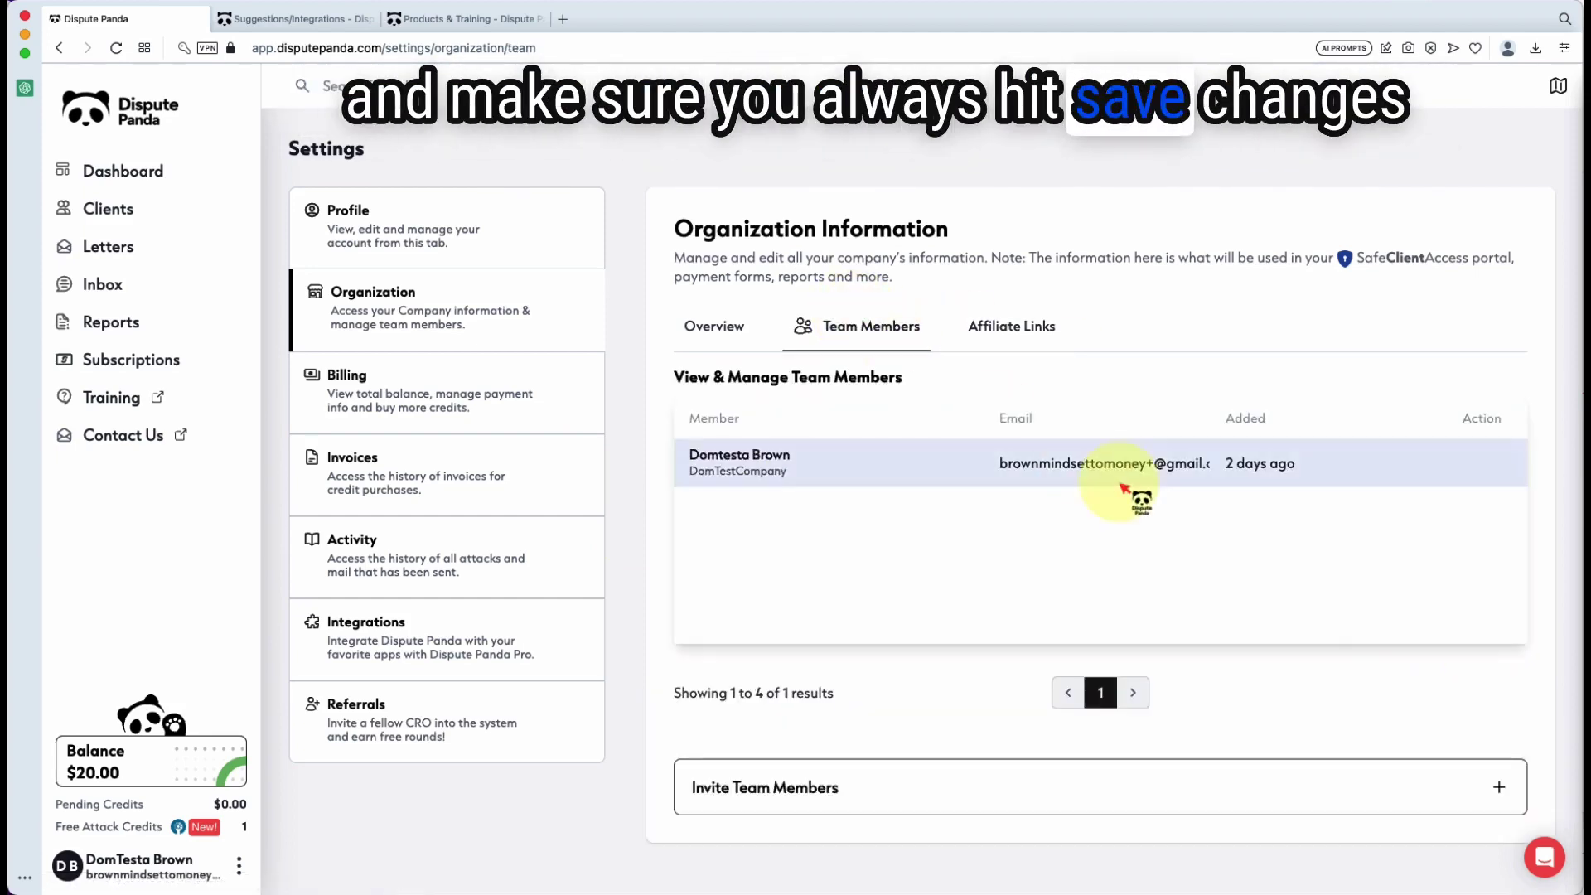
left_click(1003, 326)
Review Billing's $20.00 credits and credit packages, then preview and close the $197/m Pro upgrade
left_click(389, 400)
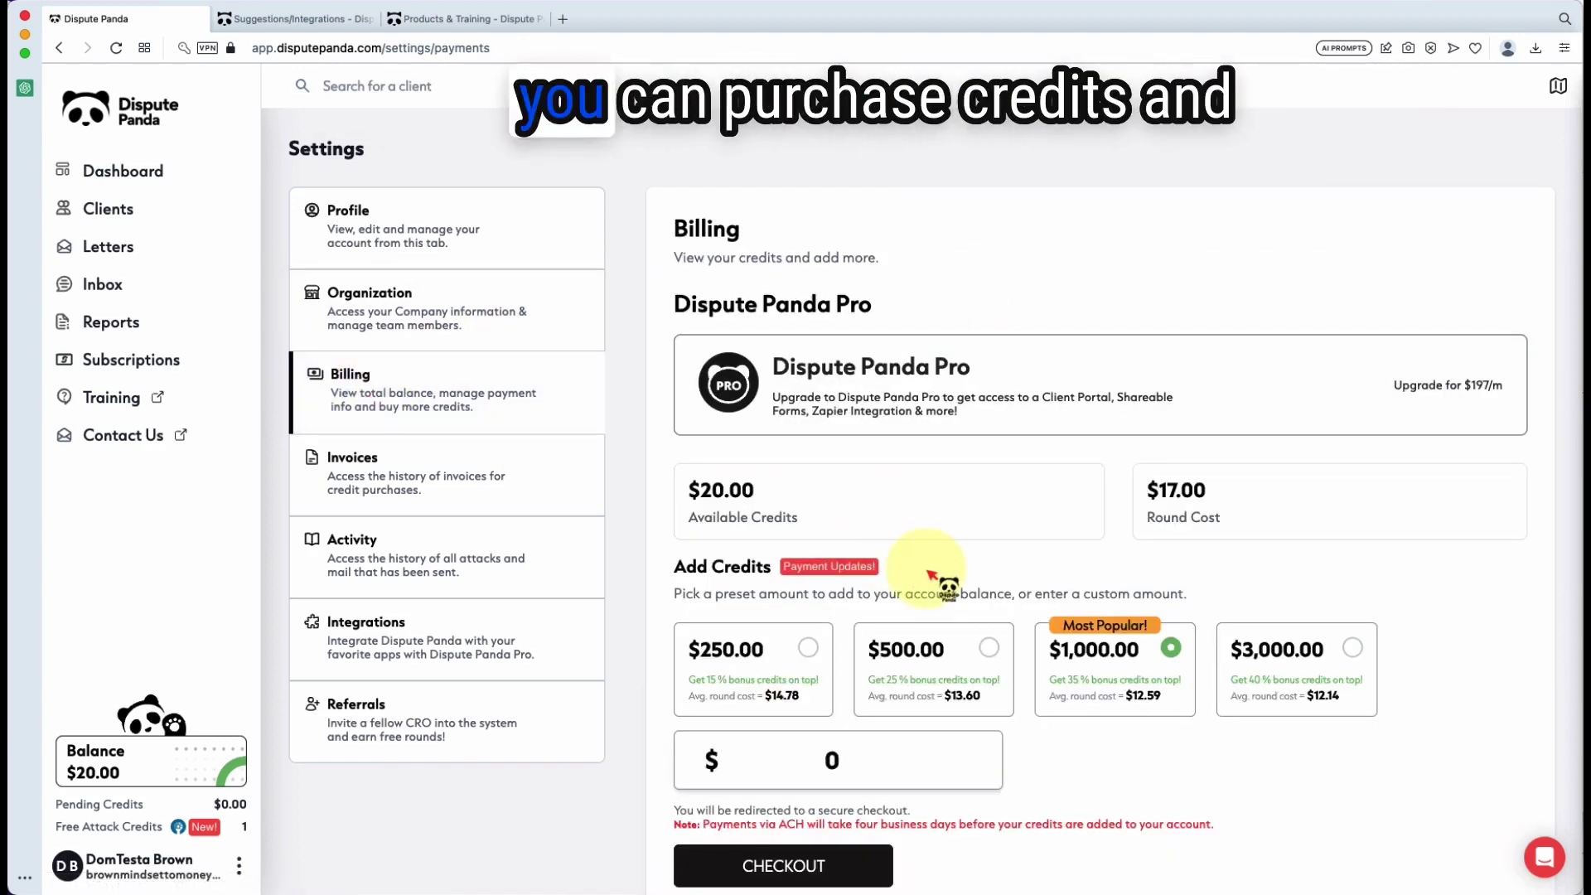
scroll(928, 570, "down", 1)
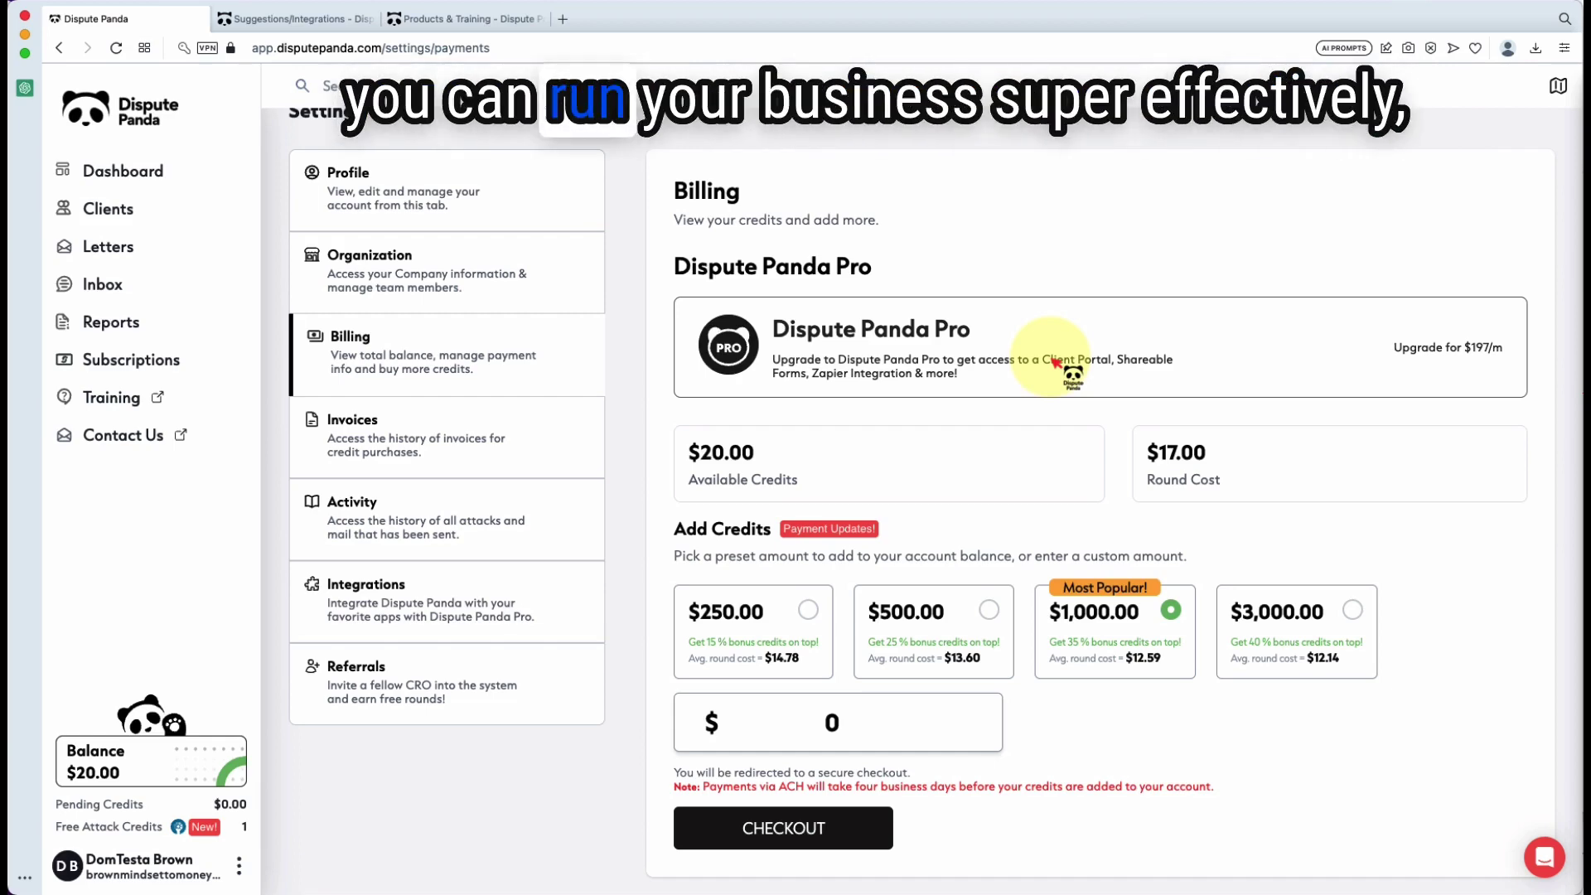
left_click(1418, 347)
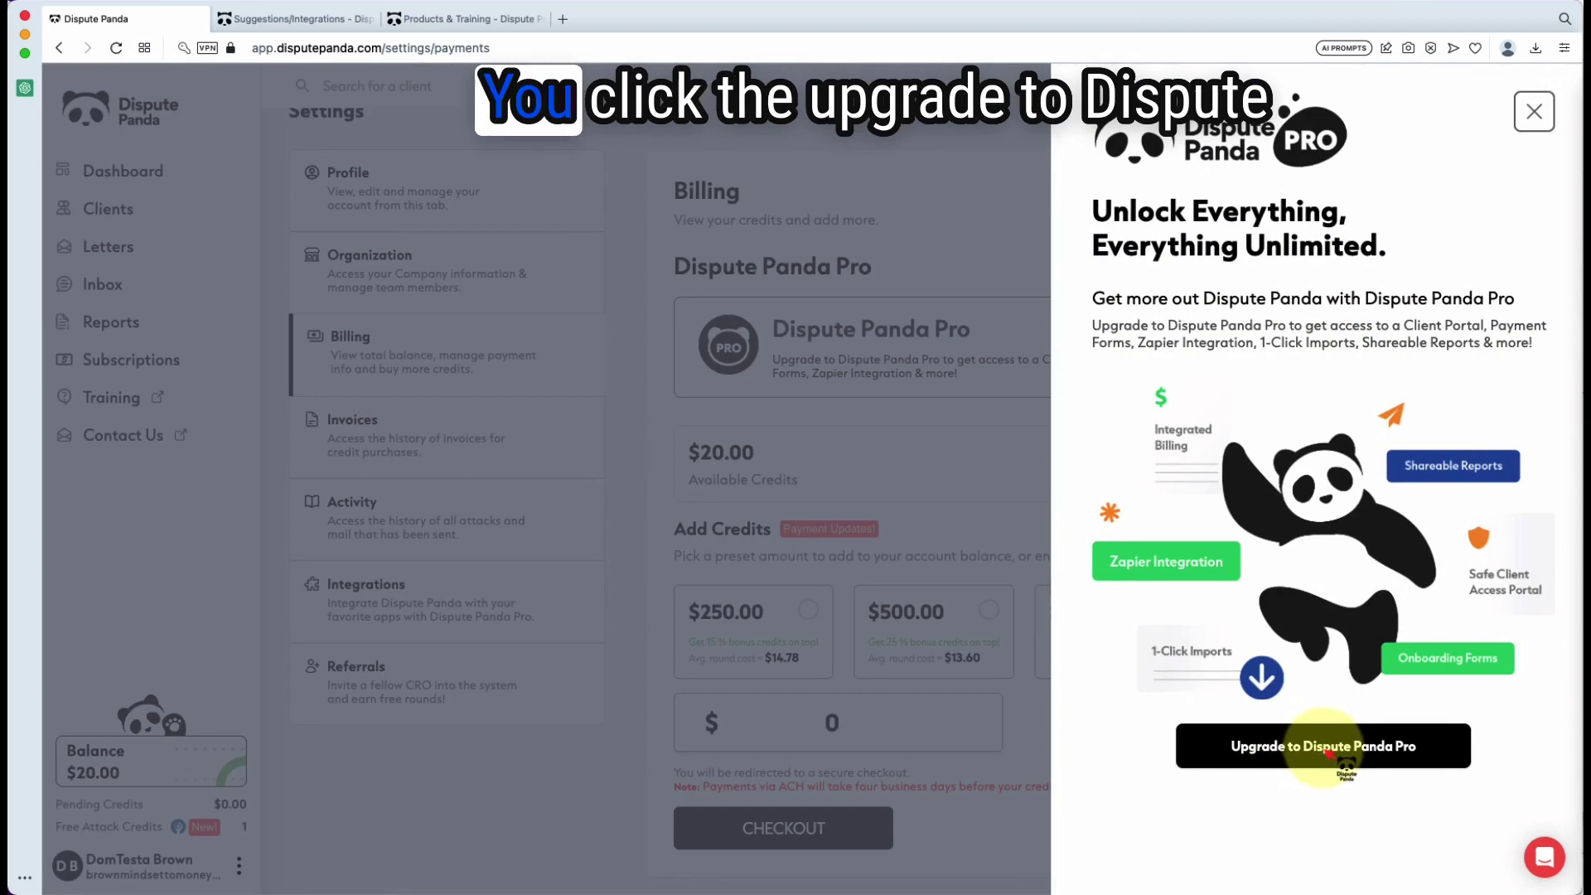
left_click(855, 452)
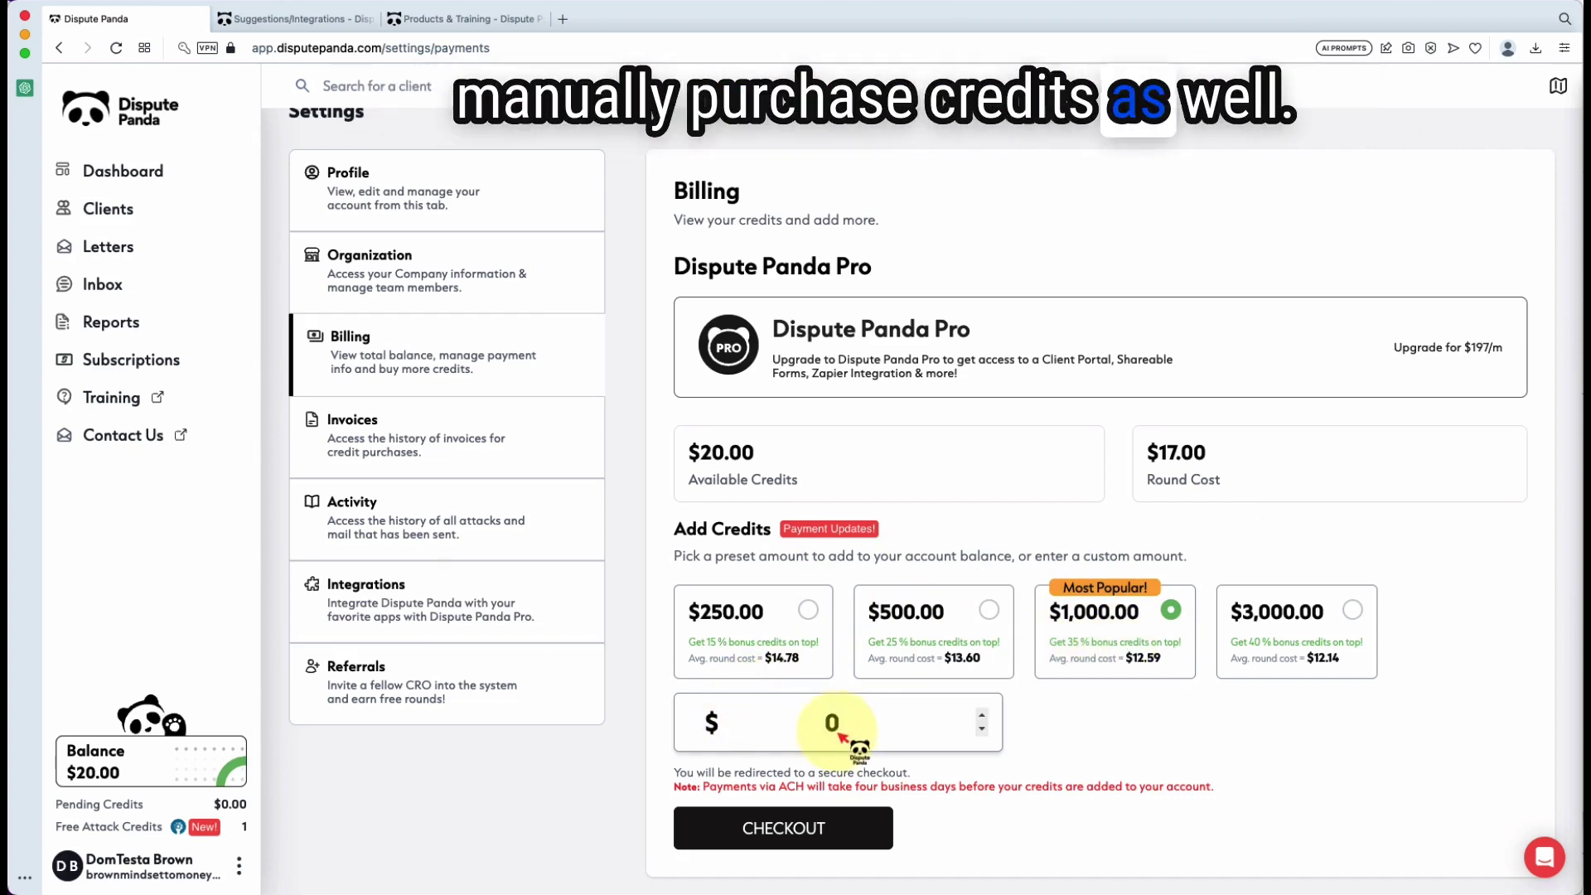
Browse the Invoices, Panda PRO and Statements histories, then bring up the Activity log
left_click(422, 455)
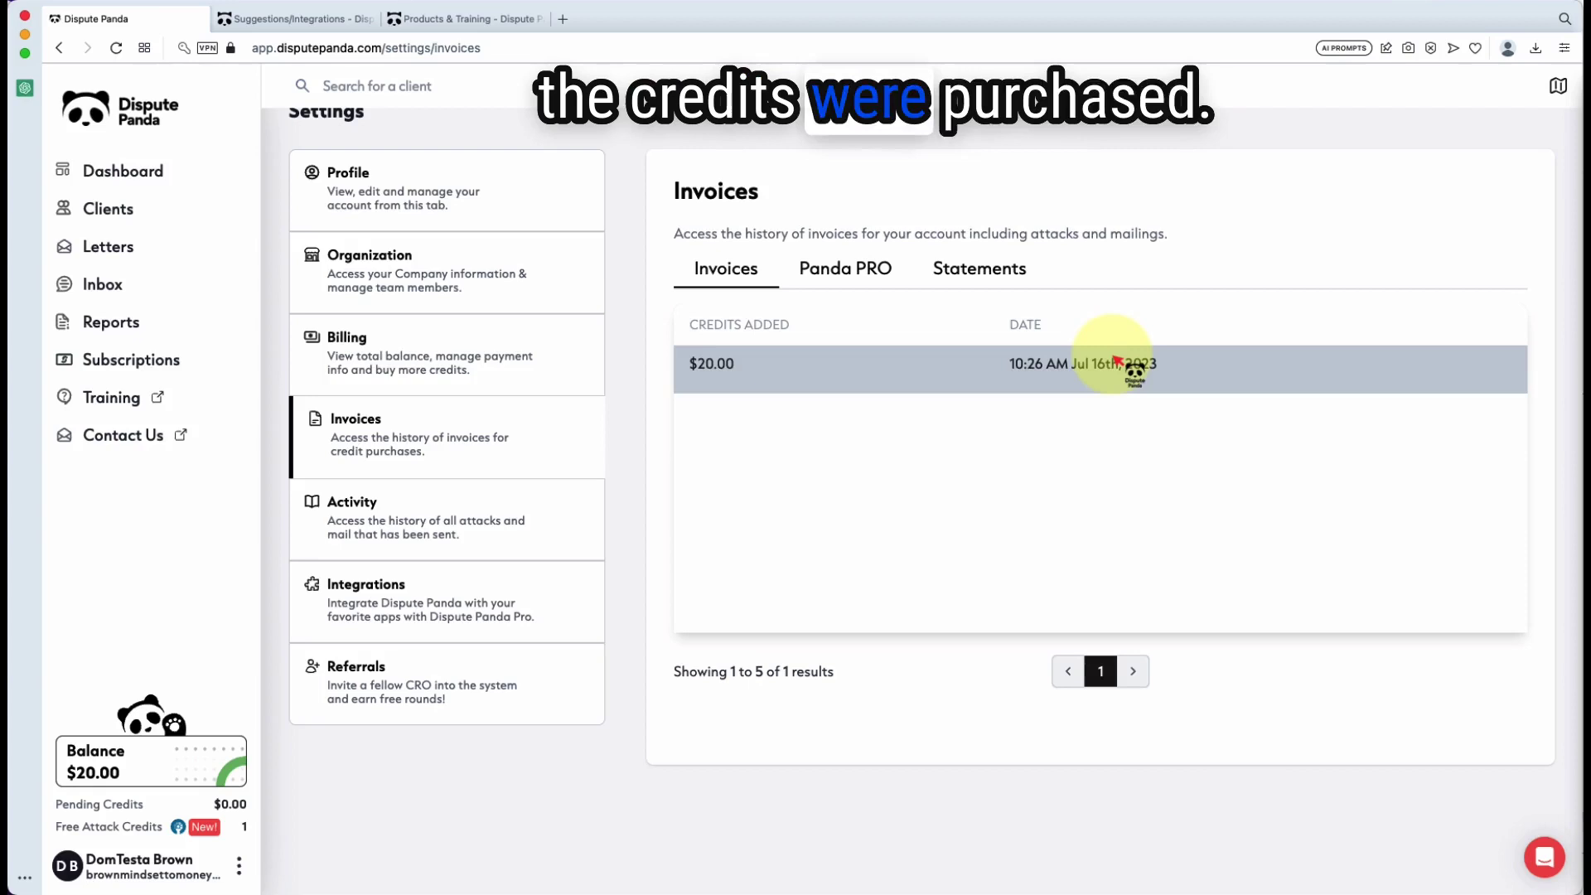
left_click(853, 272)
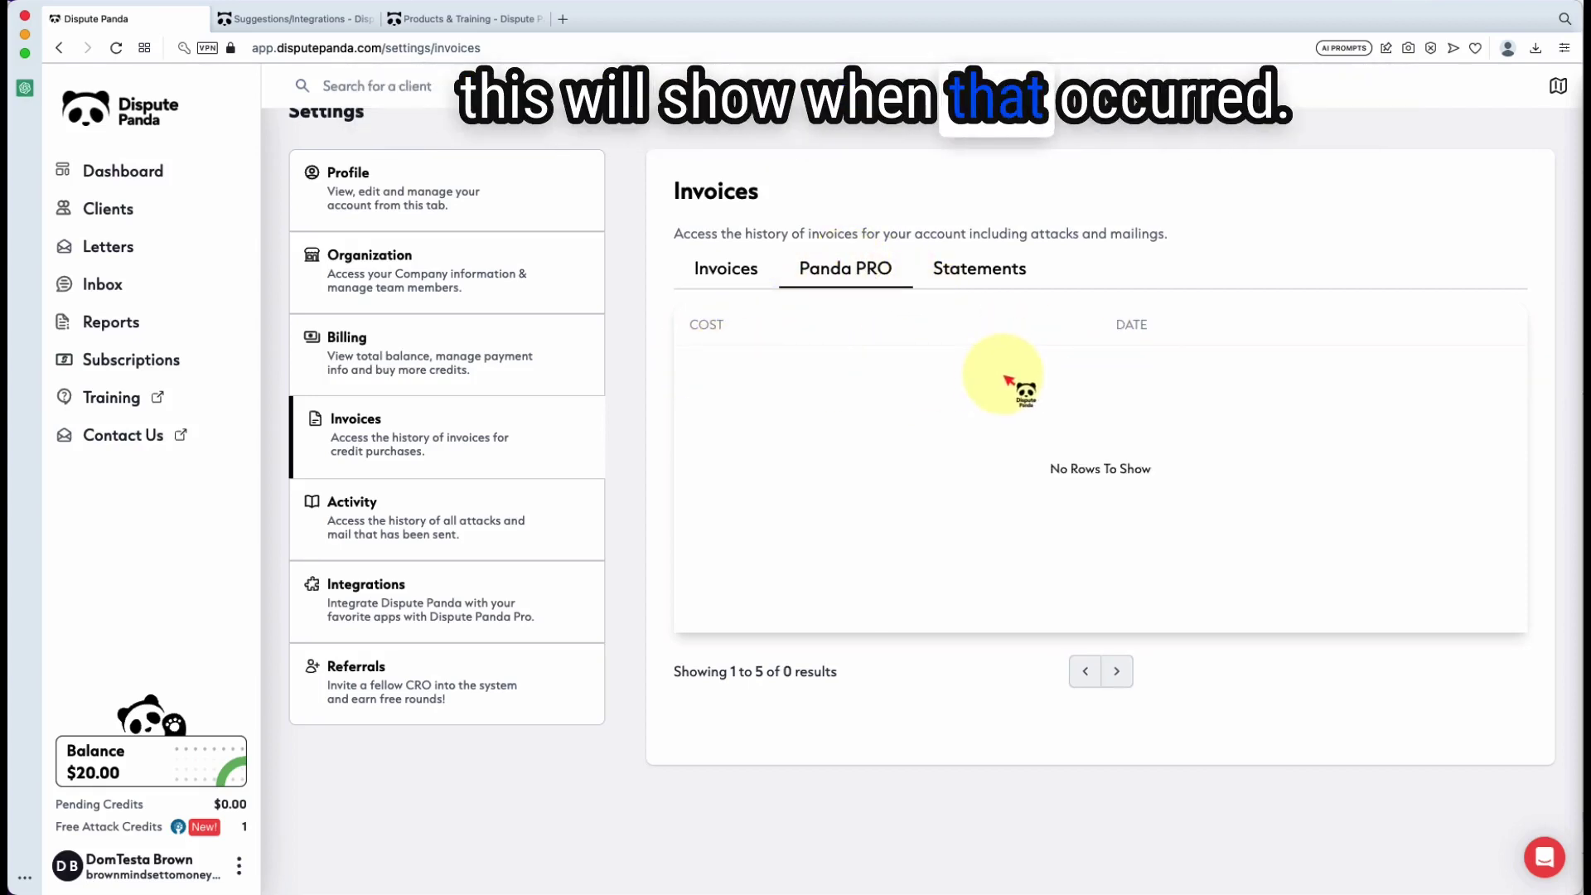
left_click(945, 272)
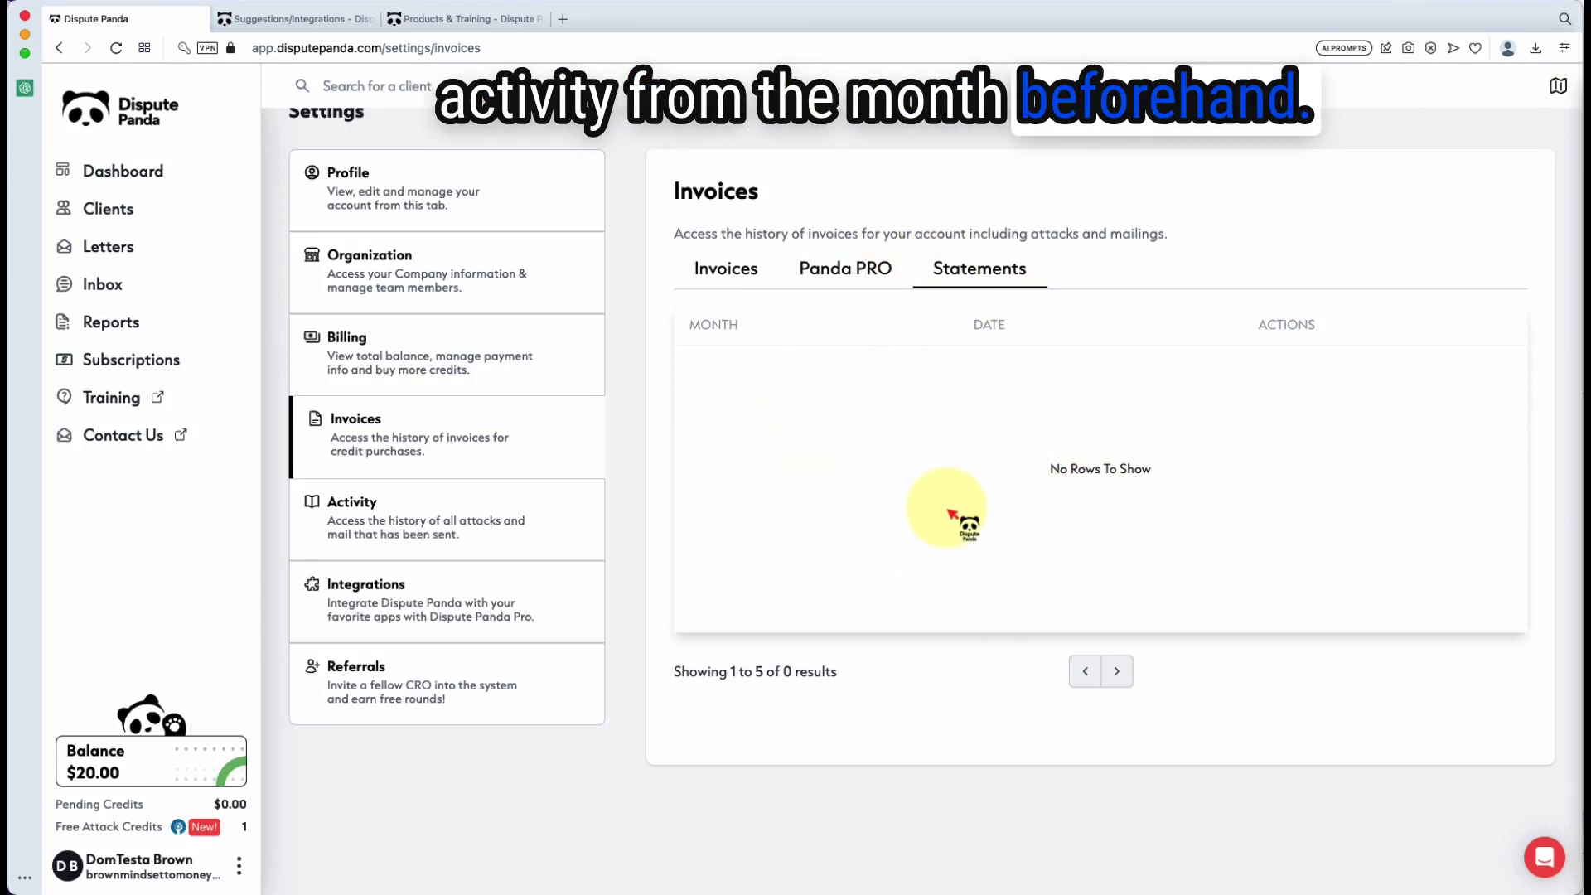
left_click(494, 525)
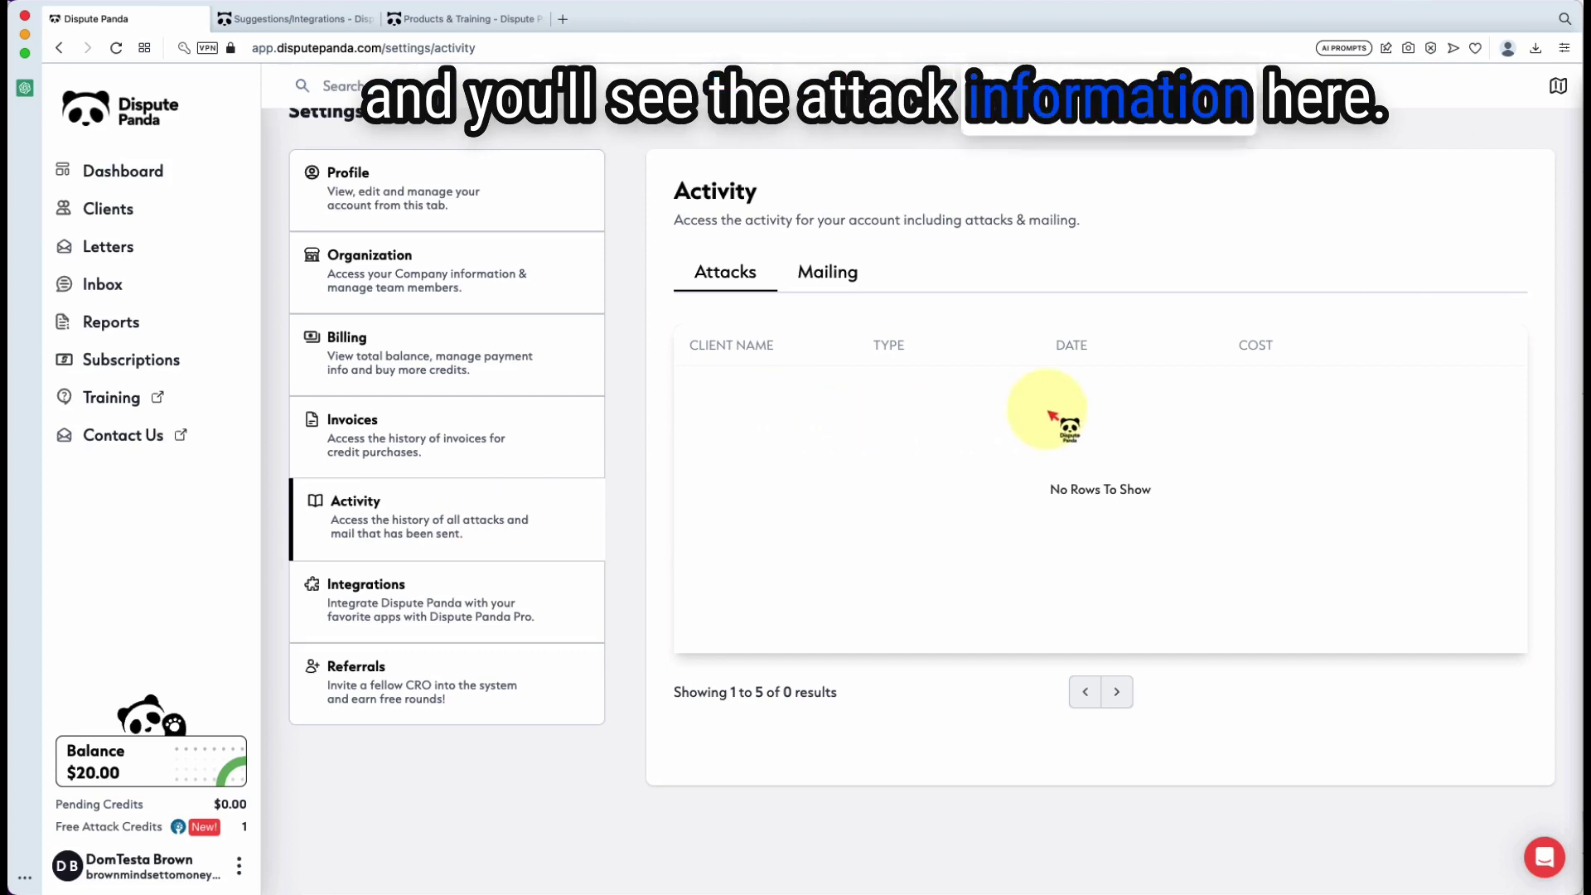
View the Mailing activity tab, then go to the Zapier Integrations settings page
left_click(842, 275)
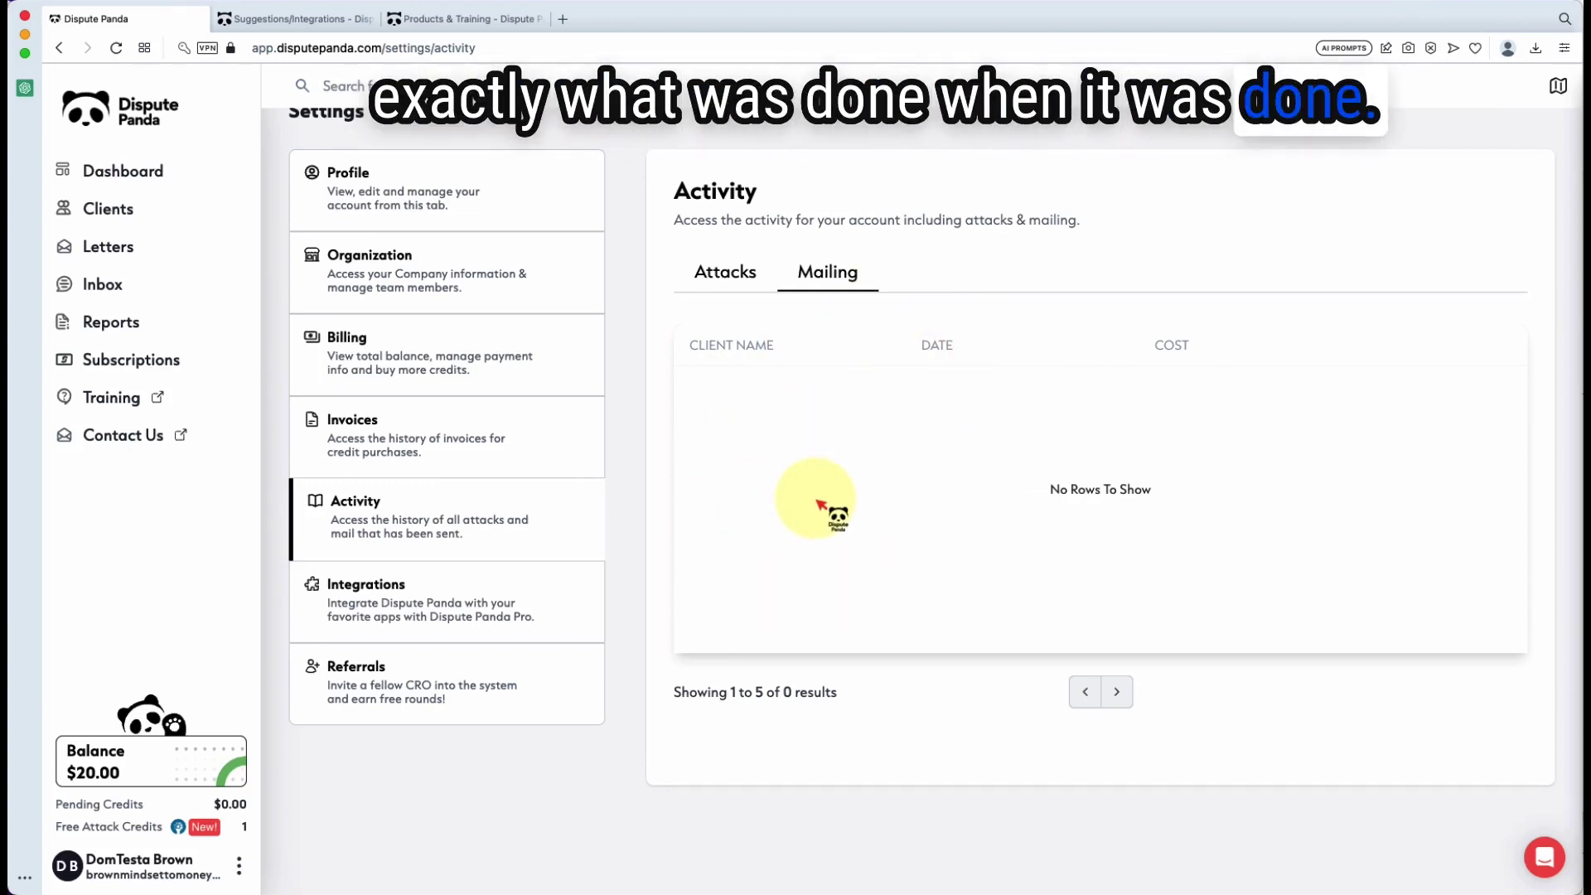
left_click(388, 600)
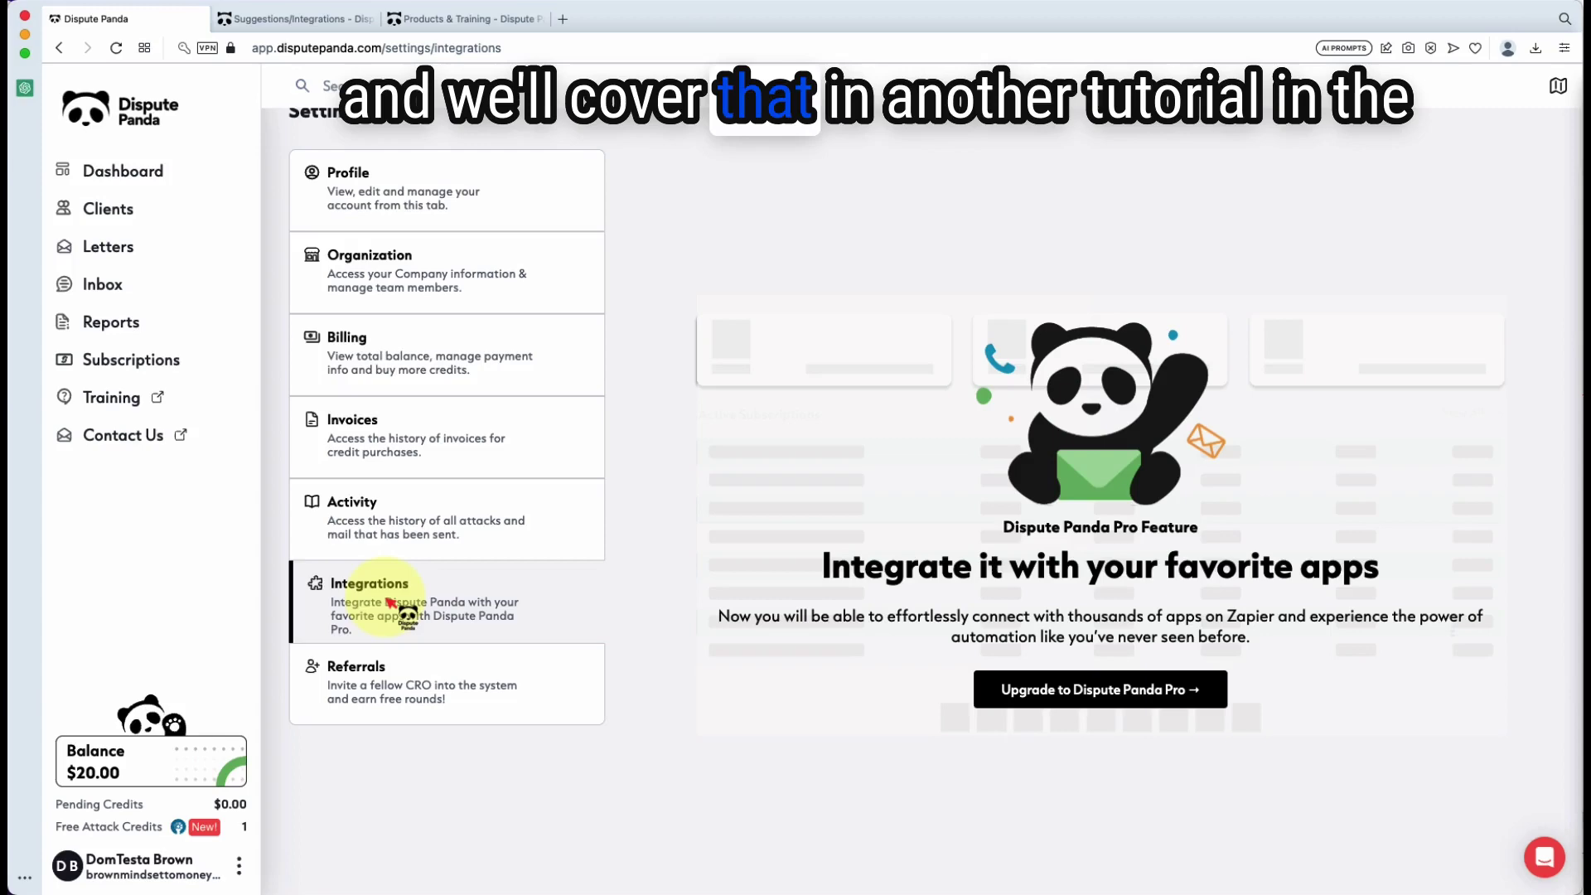
Bring up the Referral Agreement from Referrals and choose I ACCEPT
left_click(439, 703)
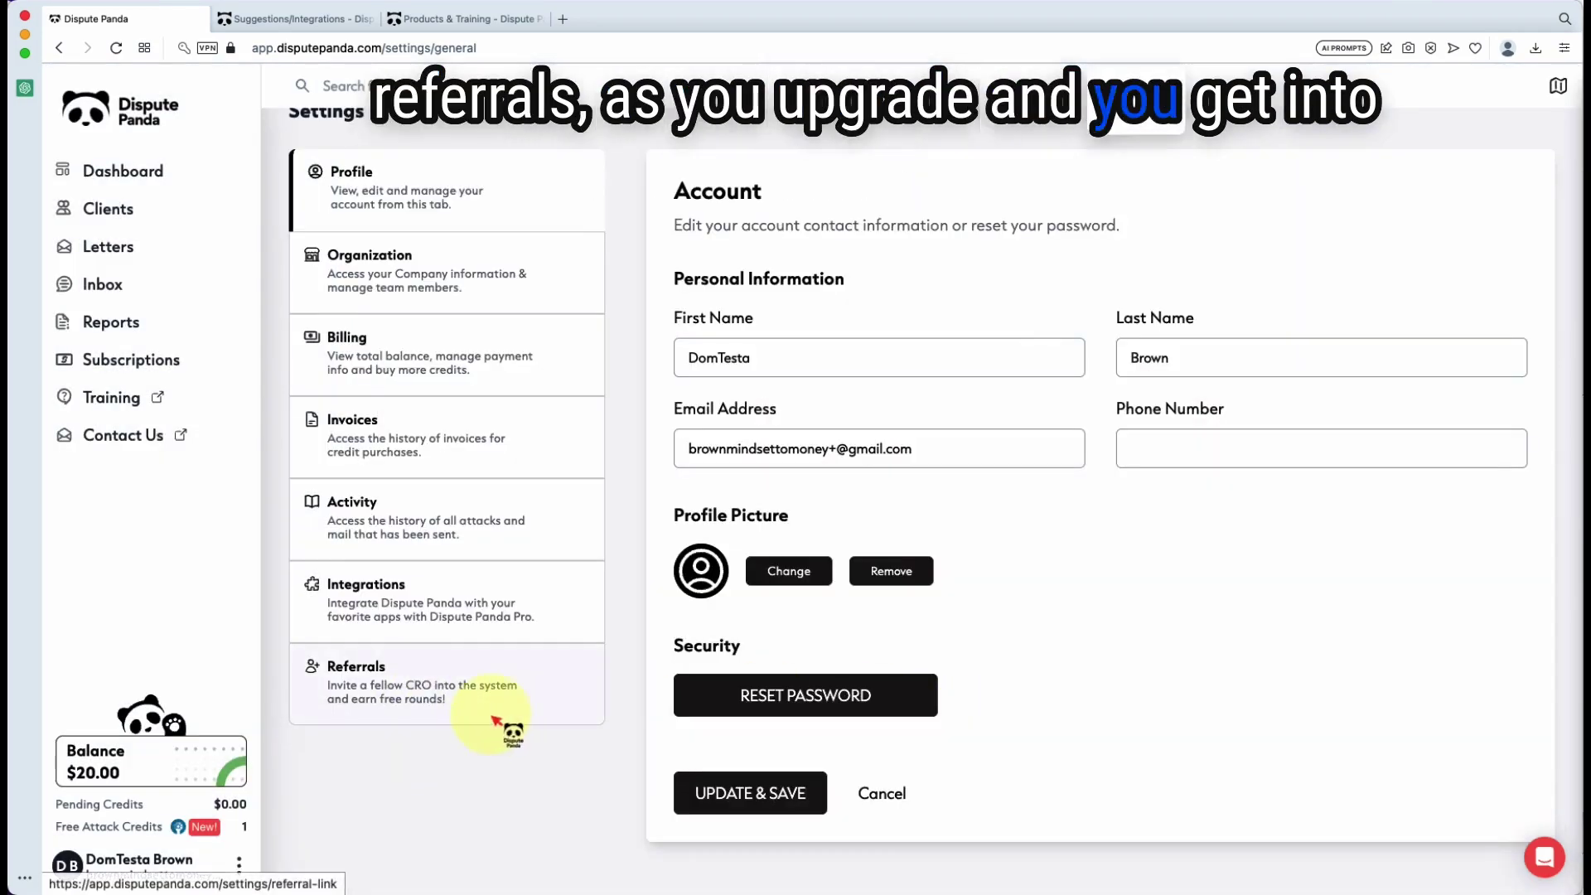
left_click(505, 714)
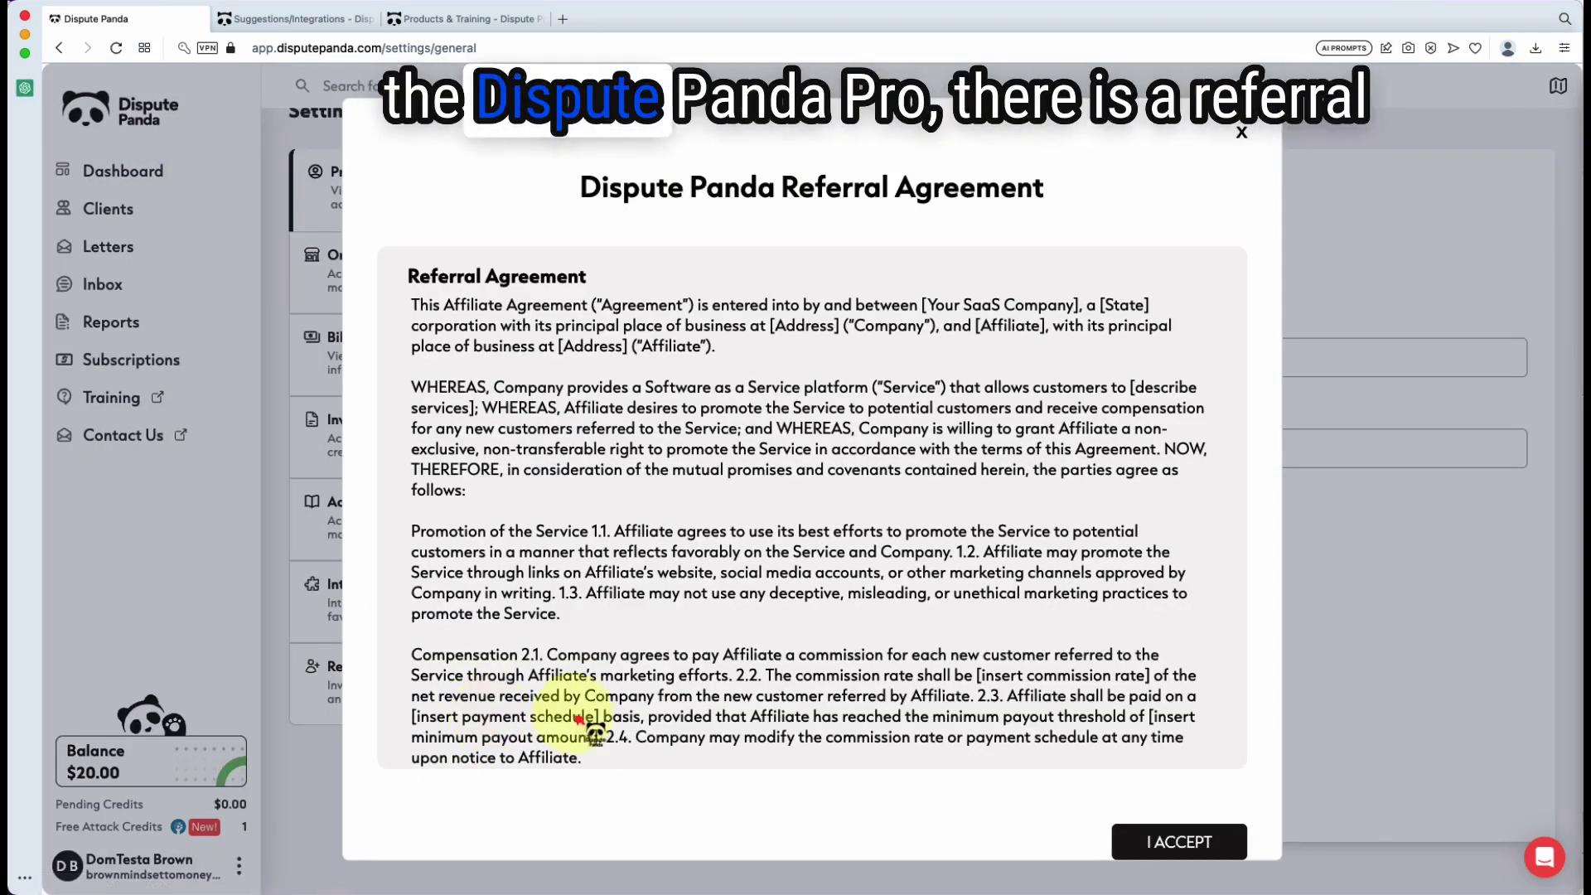
left_click(1177, 841)
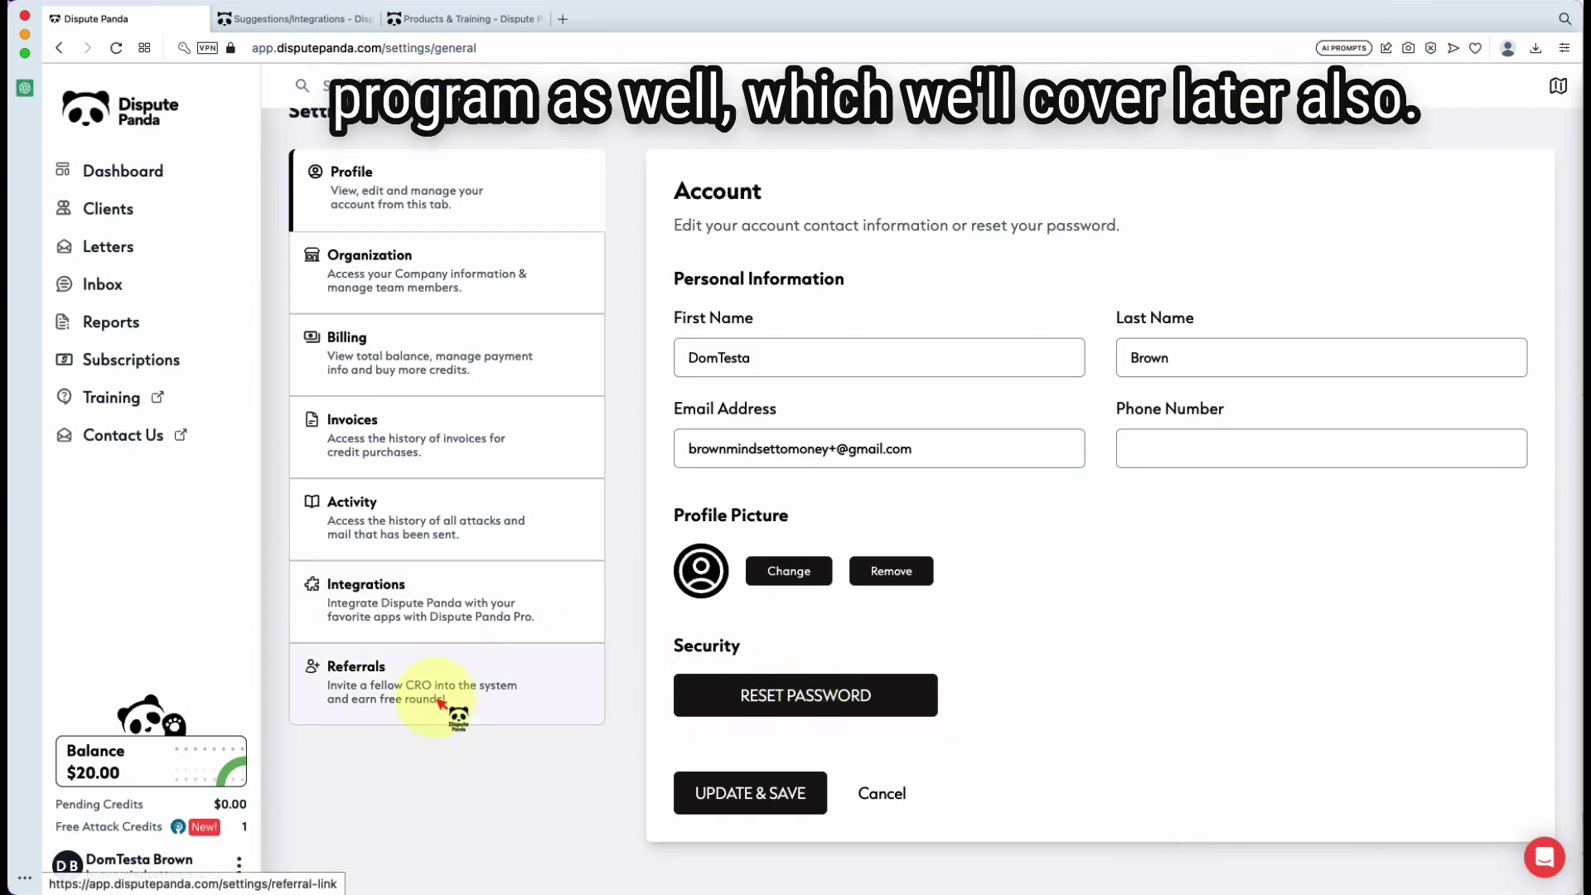